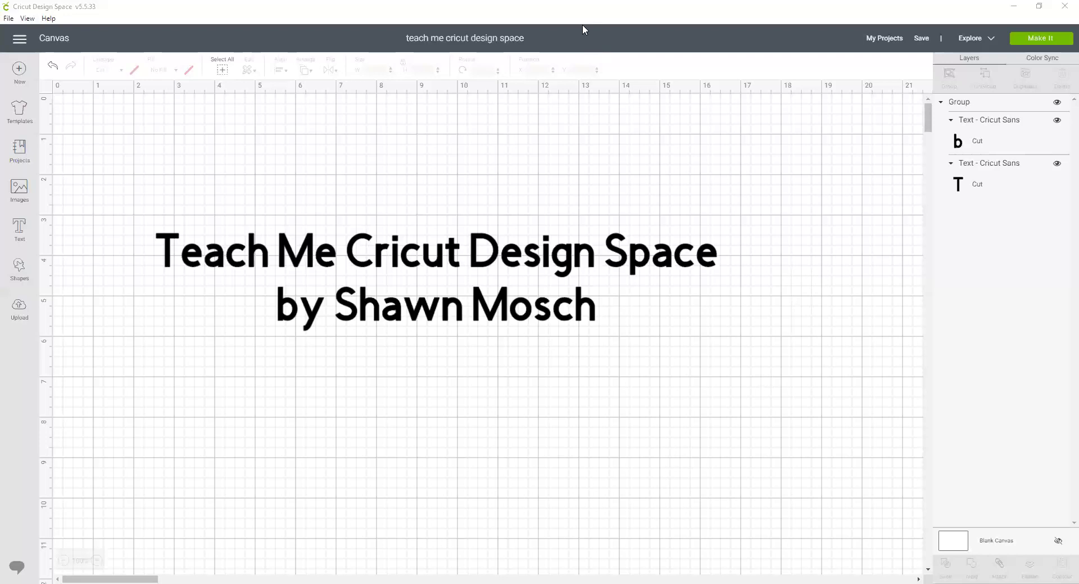
# - Hide the group holding the two lines of title text on the canvas
pyautogui.hotkey('alt', 'Tab')
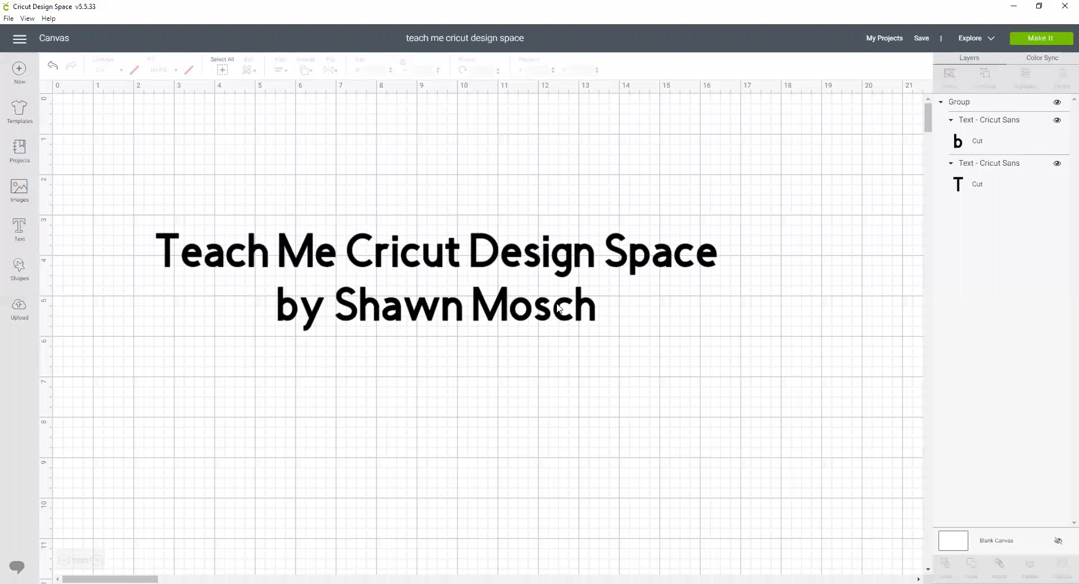
pyautogui.click(558, 308)
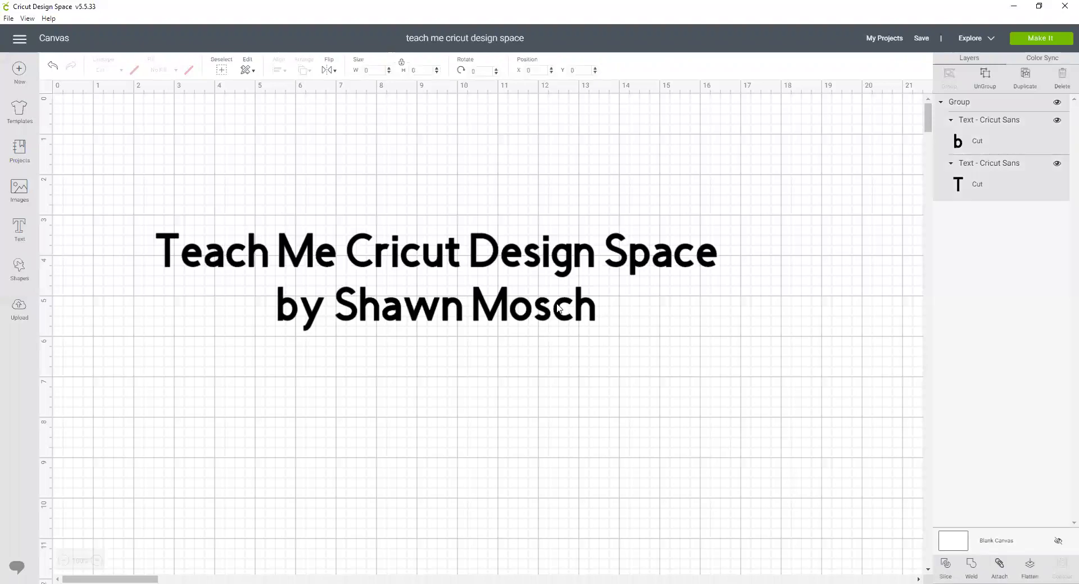
pyautogui.click(1057, 103)
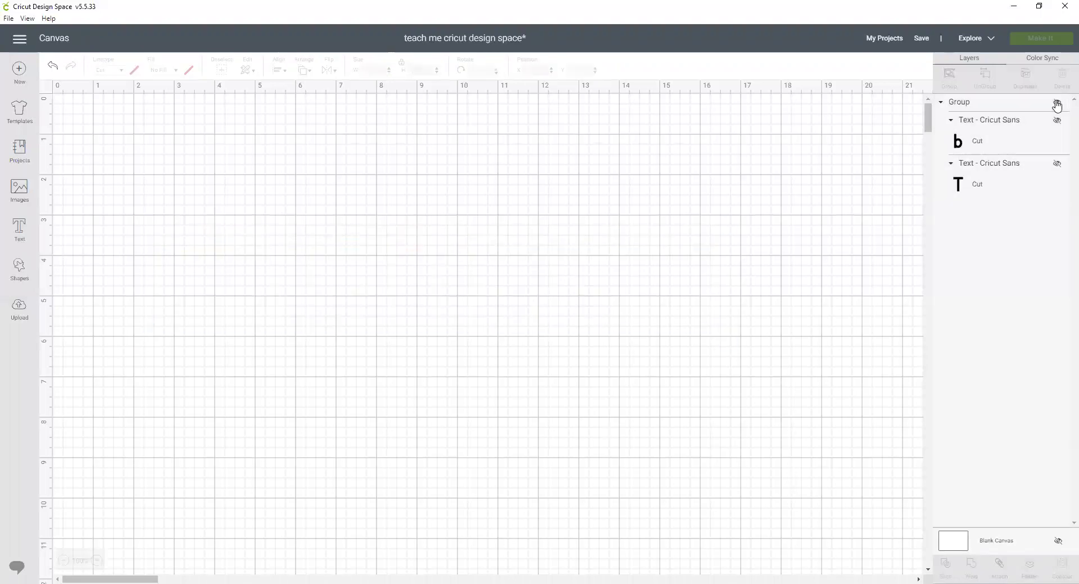
# - Upload the Applique_Flower image from the Projects folder inside TeachMeCricutDesignSpace on the desktop
pyautogui.click(19, 309)
pyautogui.click(283, 269)
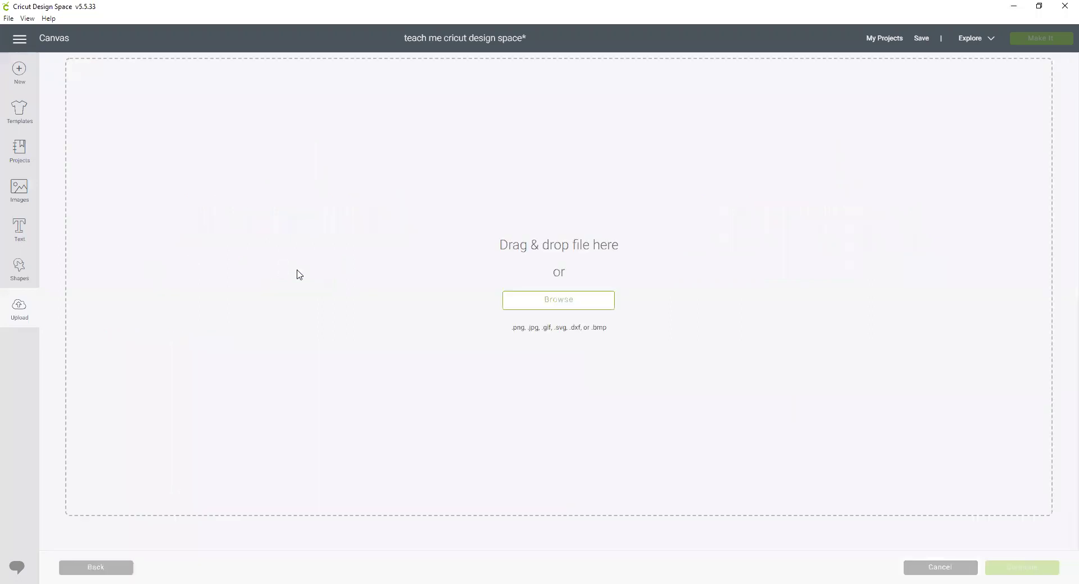
pyautogui.click(560, 309)
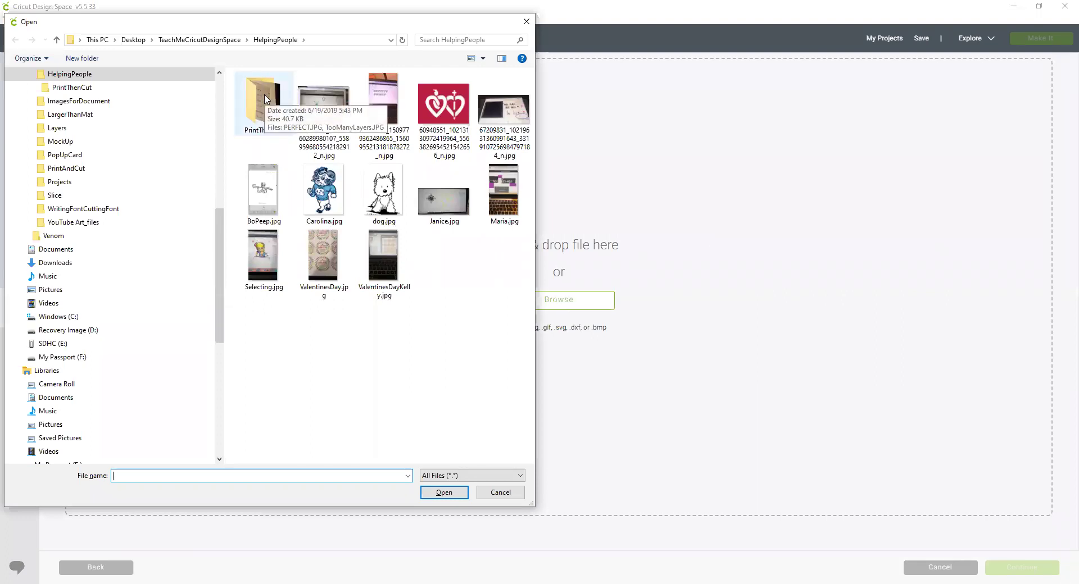
pyautogui.click(199, 40)
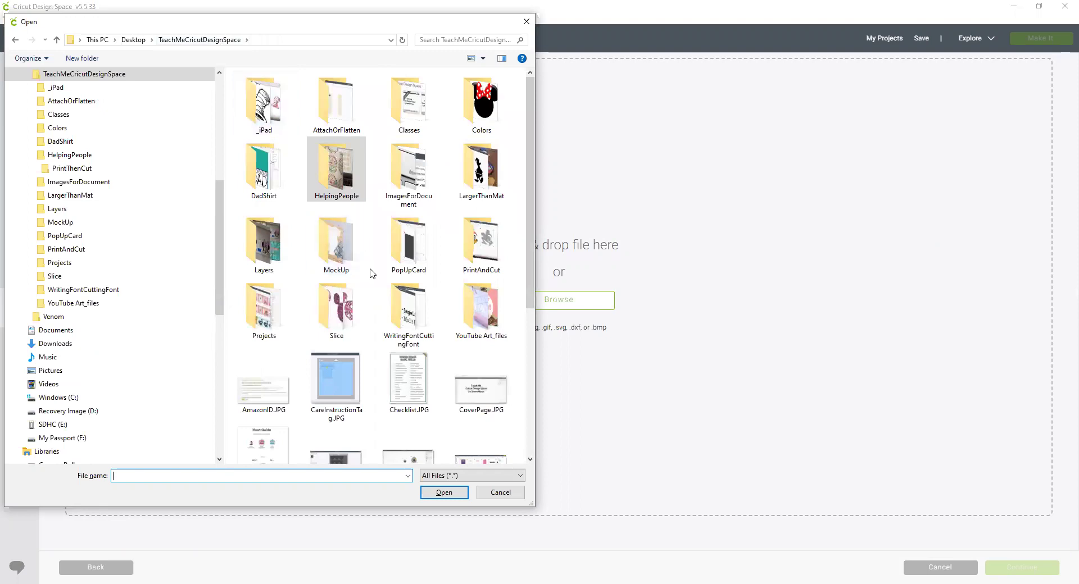
pyautogui.click(133, 40)
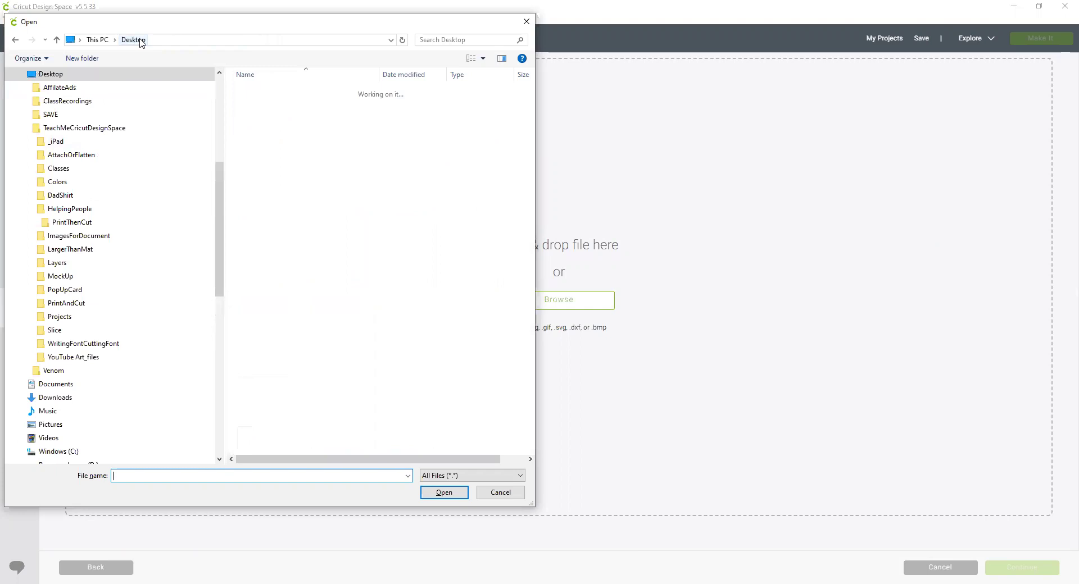
pyautogui.doubleClick(293, 117)
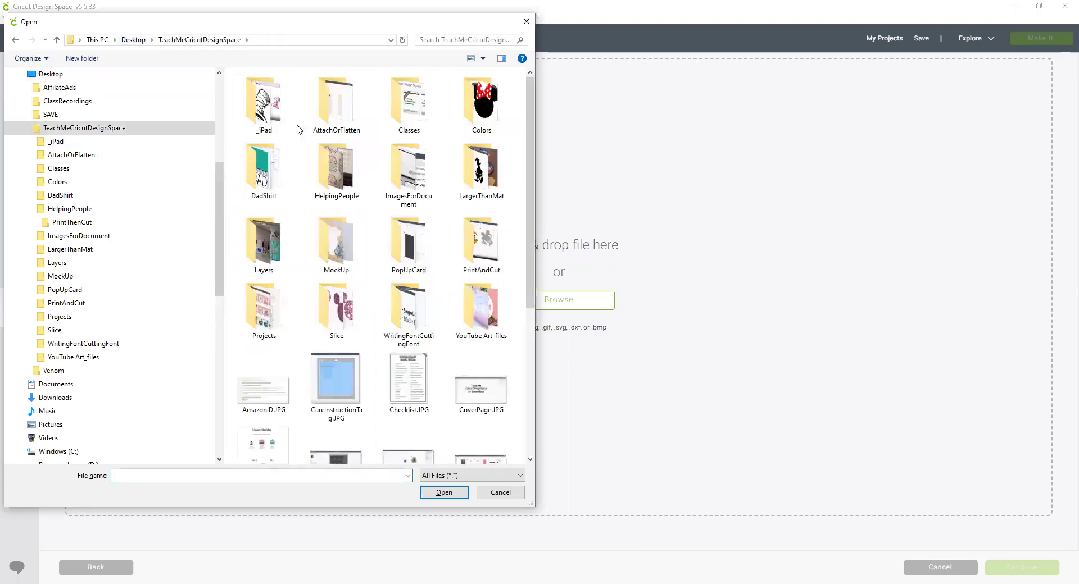
pyautogui.doubleClick(270, 318)
pyautogui.doubleClick(263, 104)
pyautogui.click(323, 105)
pyautogui.doubleClick(323, 106)
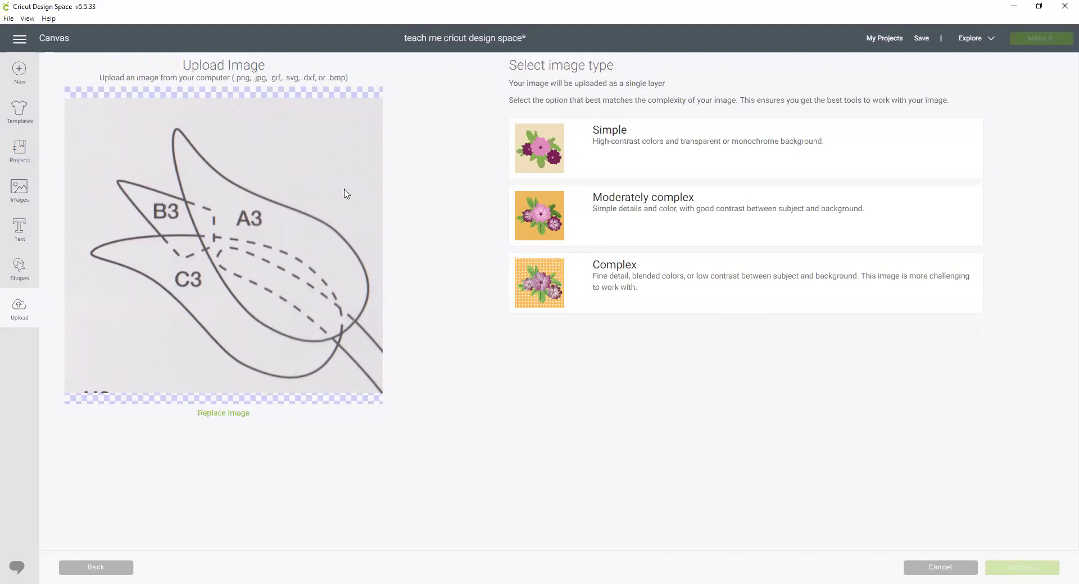
# - Classify the uploaded image as Simple and remove the background surrounding the flower outline
pyautogui.click(549, 150)
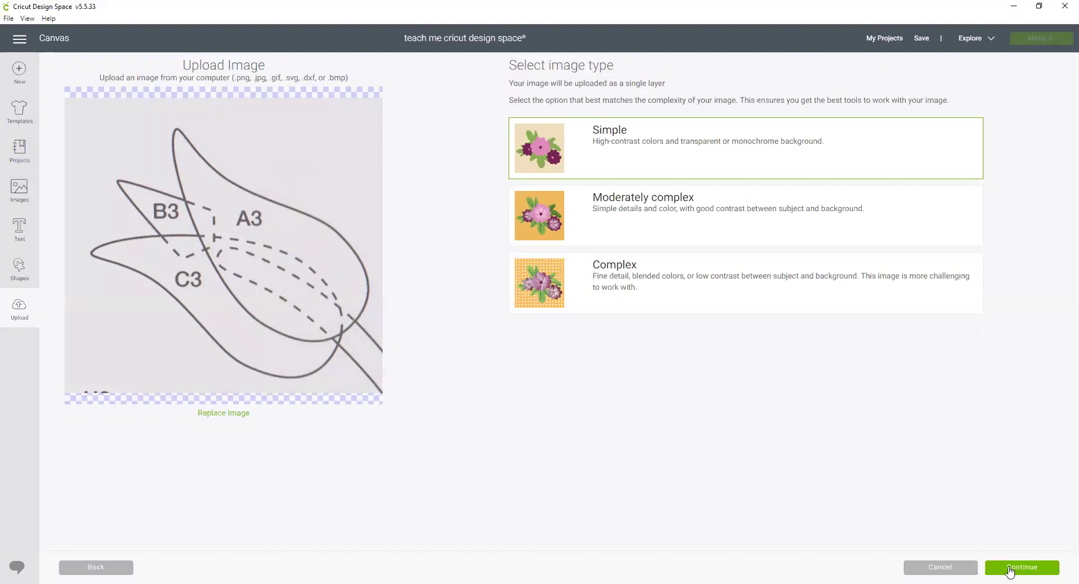
pyautogui.click(1009, 569)
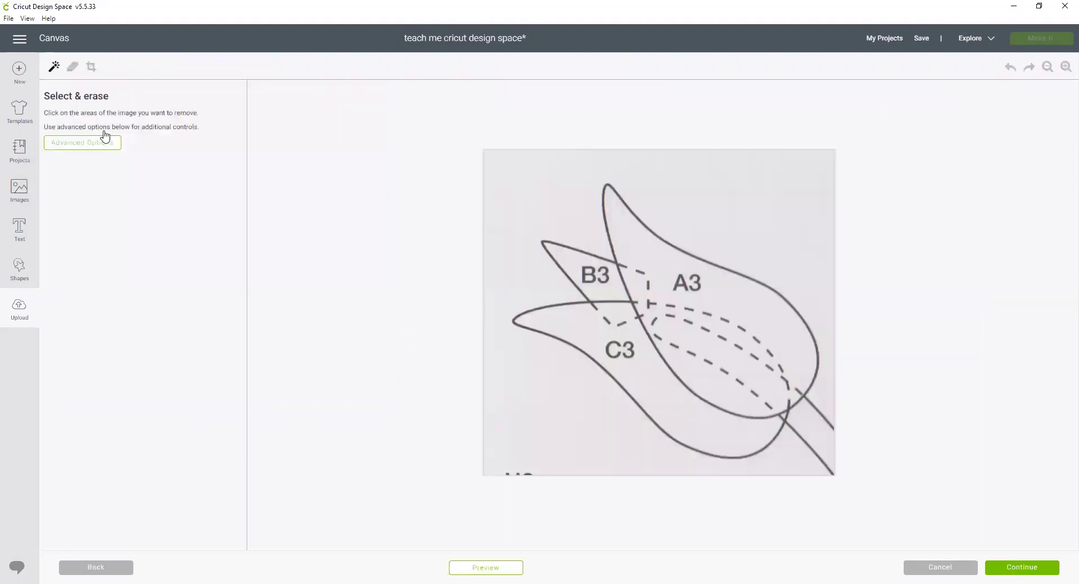
pyautogui.click(544, 184)
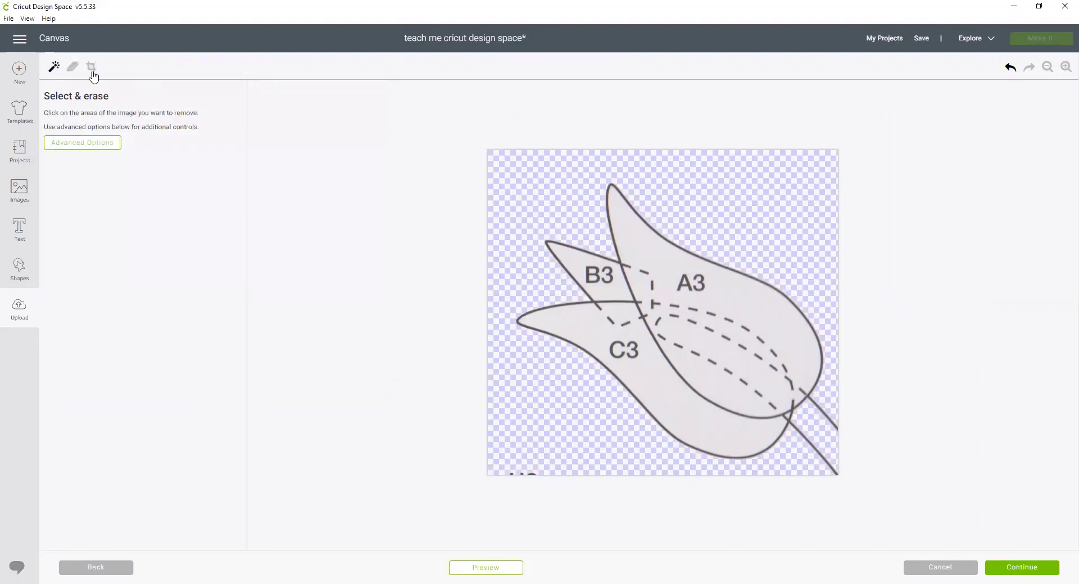
# - Erase the cut-off lettering at the image's lower edge and the two stem lines extending beyond the petals
pyautogui.click(74, 68)
pyautogui.moveTo(520, 460)
pyautogui.mouseDown()
pyautogui.moveTo(541, 469)
pyautogui.moveTo(515, 469)
pyautogui.mouseUp()
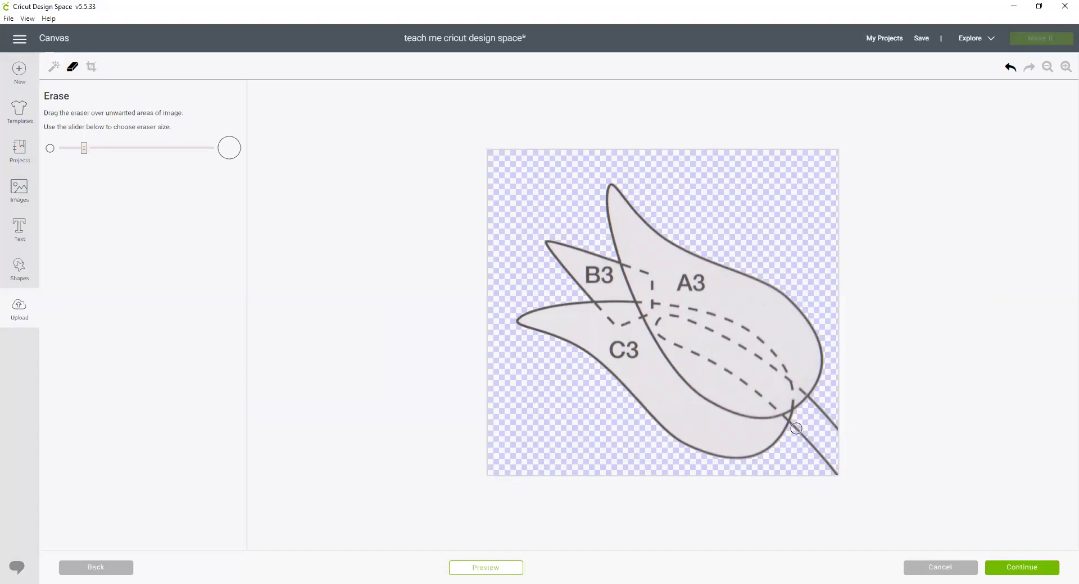
pyautogui.moveTo(795, 427); pyautogui.dragTo(843, 479)
pyautogui.moveTo(814, 402)
pyautogui.mouseDown()
pyautogui.moveTo(836, 435)
pyautogui.moveTo(813, 400)
pyautogui.moveTo(796, 425)
pyautogui.mouseUp()
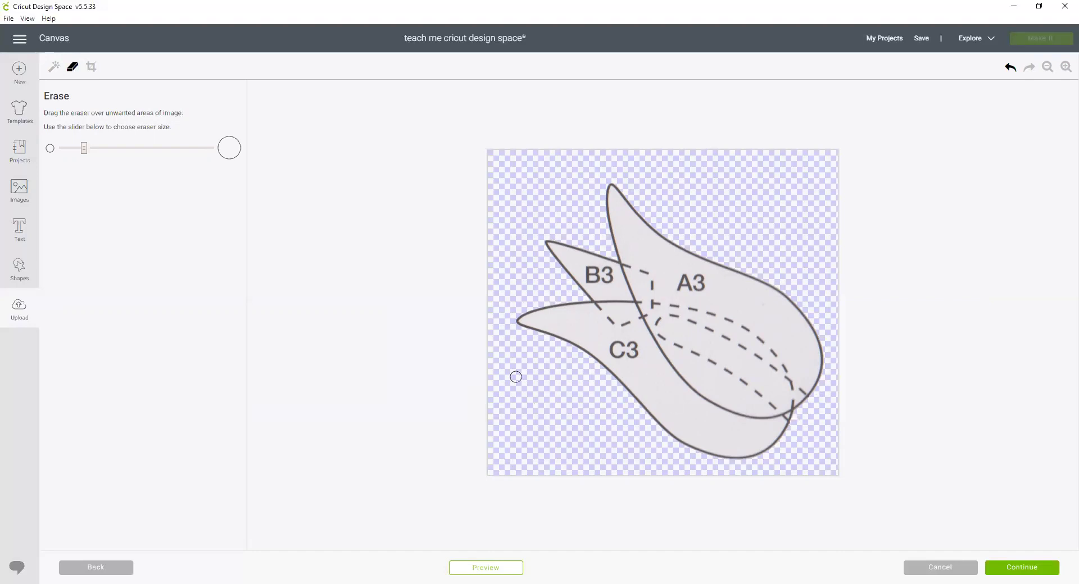
# - Remove the fill of petals B3 and C3 and erase their outlines with a larger eraser, leaving petal A3
pyautogui.click(55, 68)
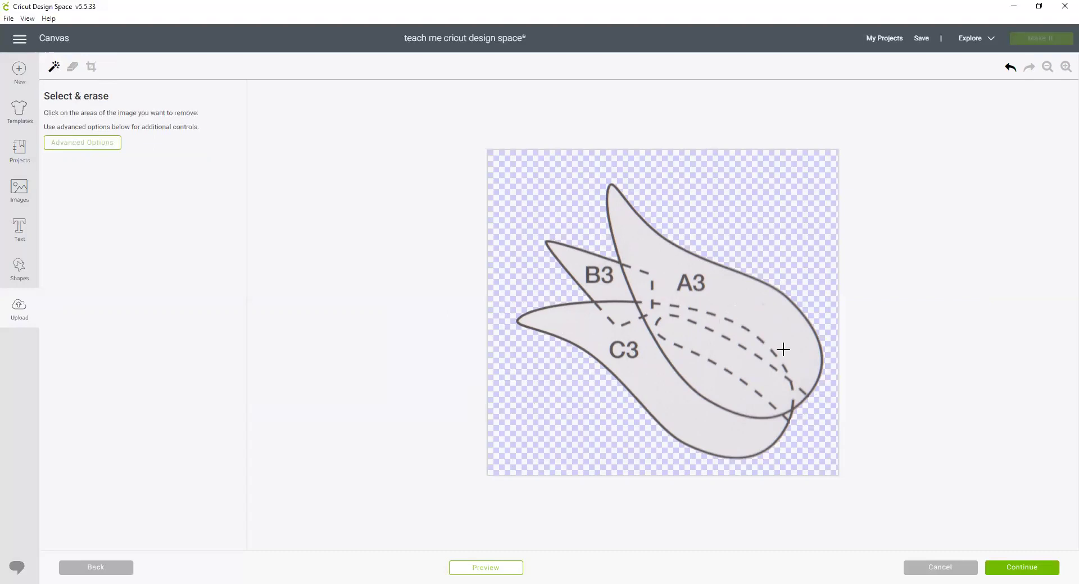
pyautogui.click(725, 424)
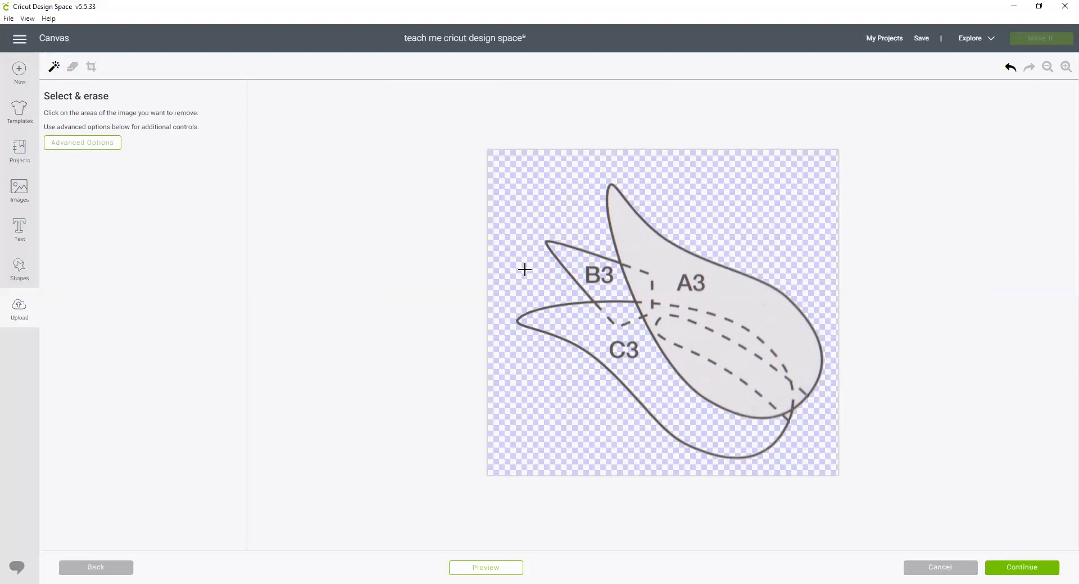
pyautogui.click(72, 68)
pyautogui.moveTo(84, 151); pyautogui.dragTo(147, 151)
pyautogui.moveTo(532, 278)
pyautogui.mouseDown()
pyautogui.moveTo(543, 251)
pyautogui.moveTo(586, 345)
pyautogui.moveTo(538, 323)
pyautogui.moveTo(551, 309)
pyautogui.moveTo(659, 437)
pyautogui.moveTo(737, 457)
pyautogui.moveTo(791, 443)
pyautogui.moveTo(797, 432)
pyautogui.moveTo(757, 445)
pyautogui.moveTo(672, 417)
pyautogui.moveTo(564, 245)
pyautogui.moveTo(592, 262)
pyautogui.moveTo(608, 334)
pyautogui.mouseUp()
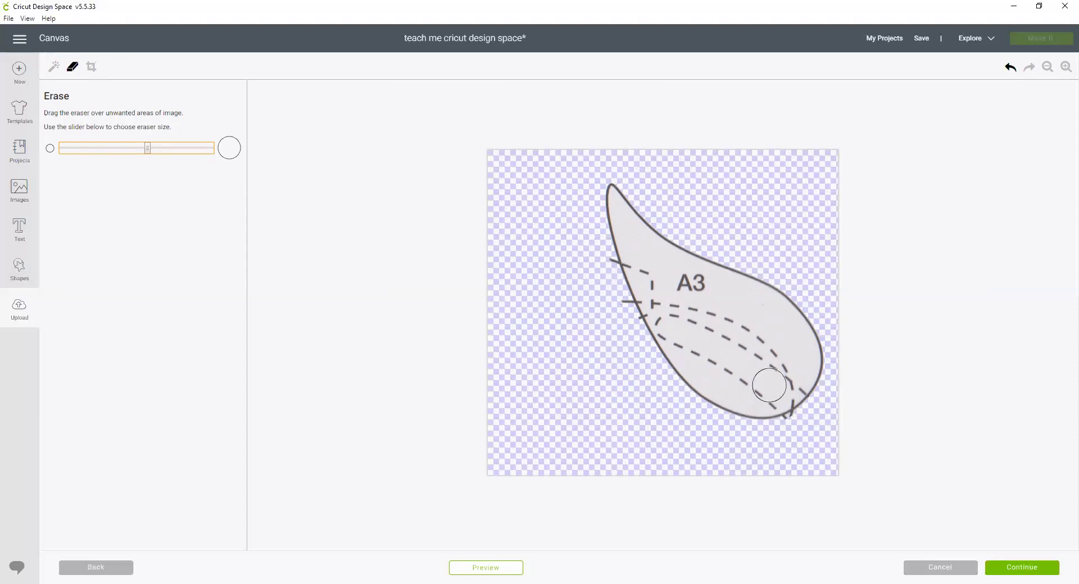
# - Erase the upper line stub that sticks out past petal A3's left outline
pyautogui.click(1066, 67)
pyautogui.click(1066, 68)
pyautogui.click(1065, 68)
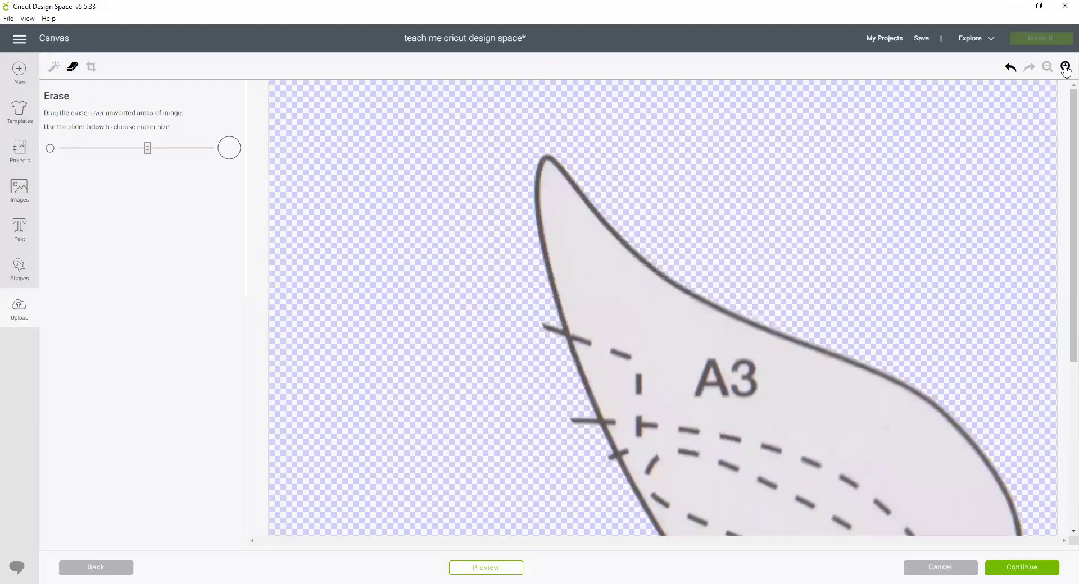
pyautogui.click(1065, 67)
pyautogui.scroll(-2, 622, 224)
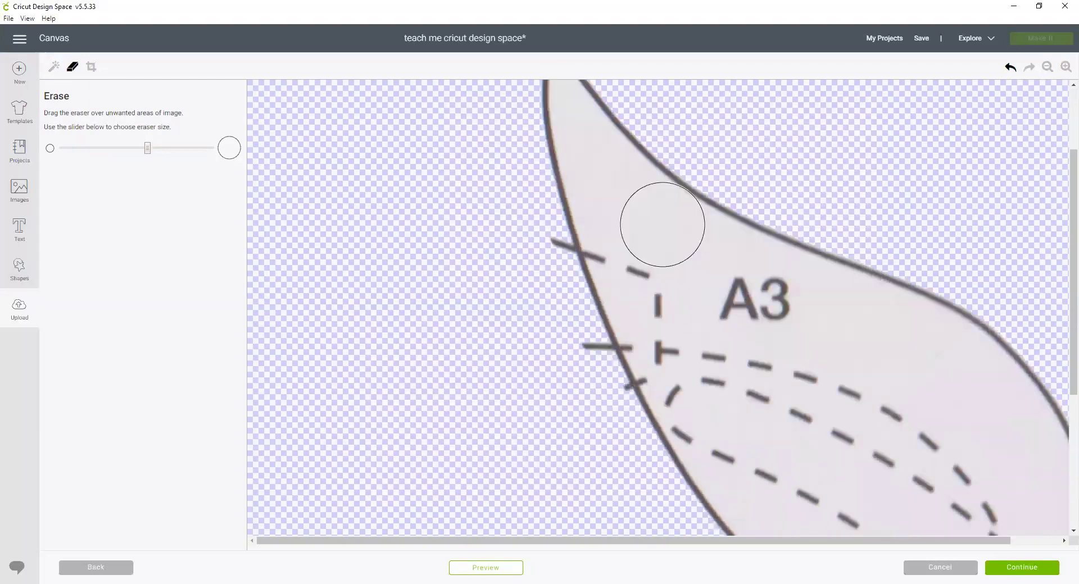
pyautogui.click(522, 263)
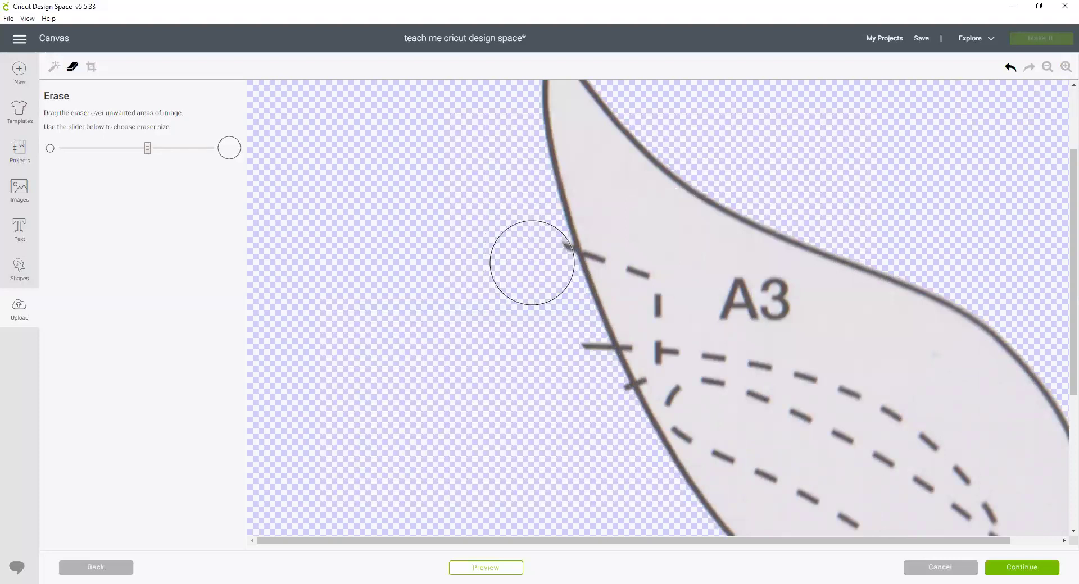
pyautogui.click(532, 263)
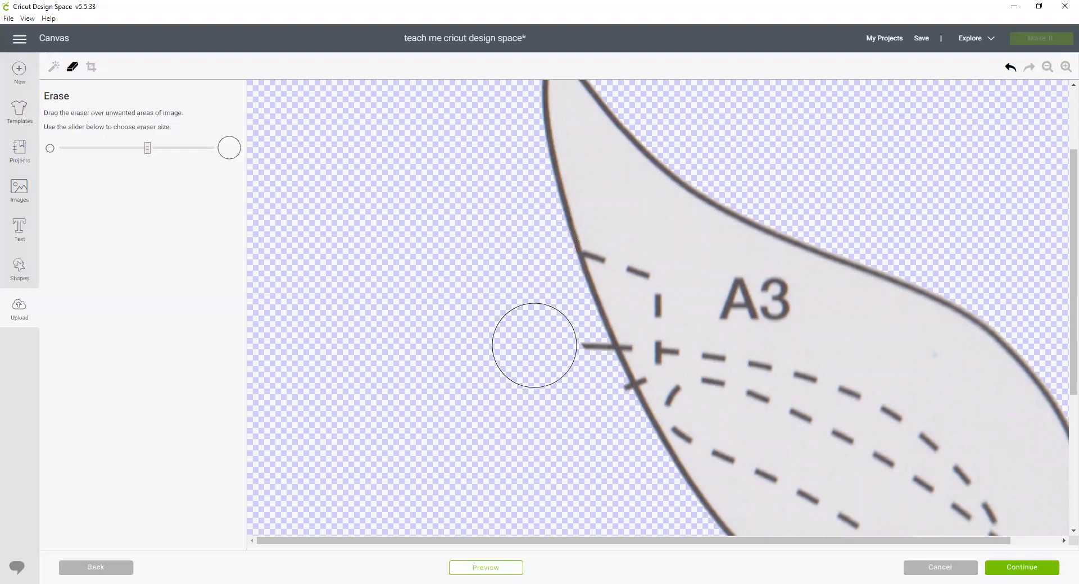
# - Erase the two lower line stubs outside petal A3's left outline and the leftover marks beneath its rounded end
pyautogui.click(553, 357)
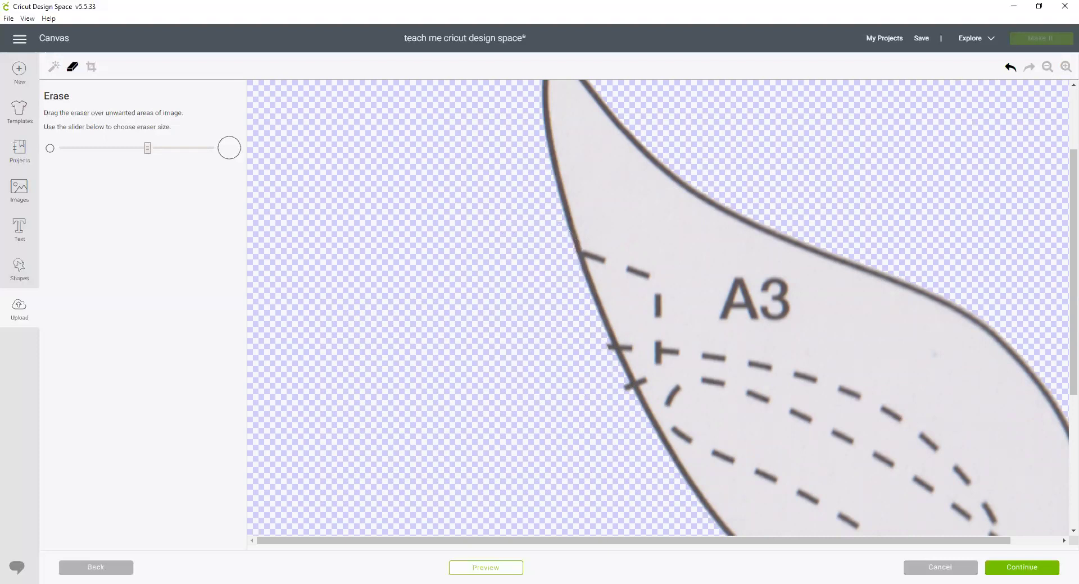
pyautogui.click(578, 366)
pyautogui.click(578, 366)
pyautogui.click(1009, 69)
pyautogui.moveTo(573, 363)
pyautogui.mouseDown()
pyautogui.moveTo(563, 373)
pyautogui.moveTo(596, 412)
pyautogui.mouseUp()
pyautogui.scroll(-3, 547, 393)
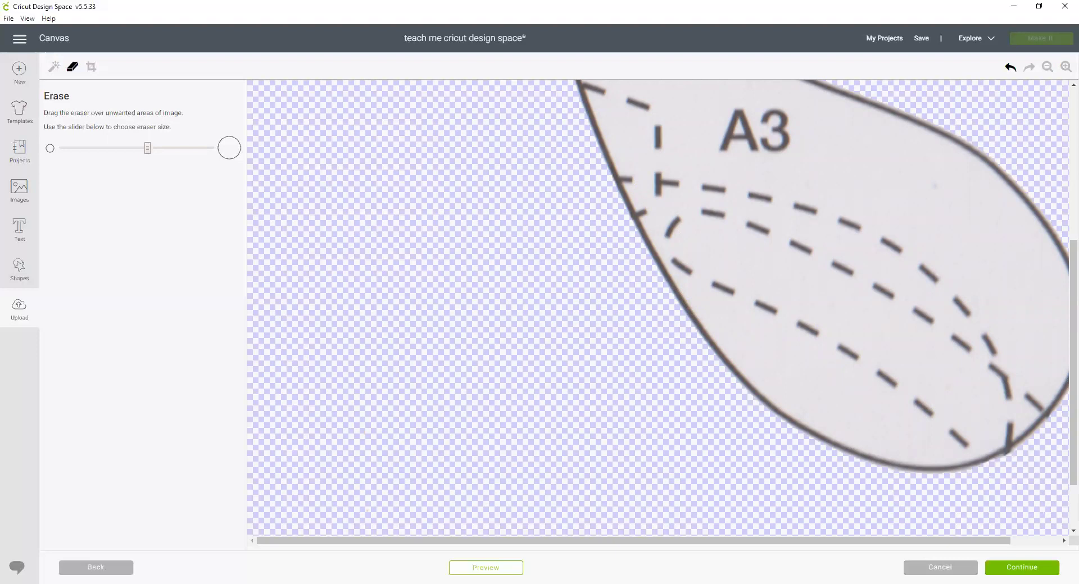
pyautogui.moveTo(1029, 494); pyautogui.dragTo(878, 525)
# - Preview the whole cut silhouette of petal A3 and continue to the Print Then Cut and Cut save options
pyautogui.click(1046, 68)
pyautogui.click(1046, 68)
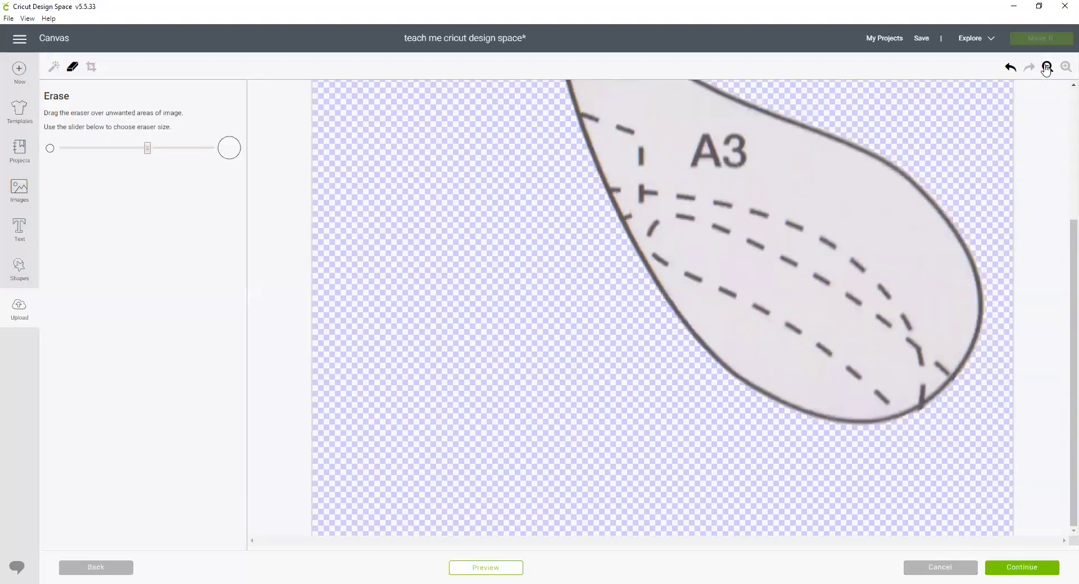
pyautogui.click(1046, 68)
pyautogui.click(1046, 67)
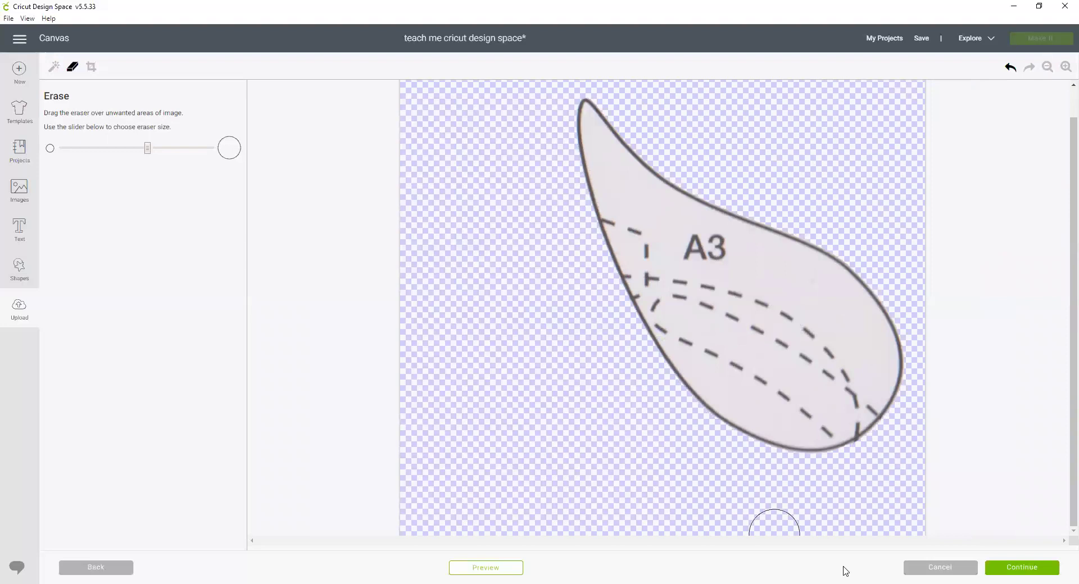
pyautogui.click(502, 570)
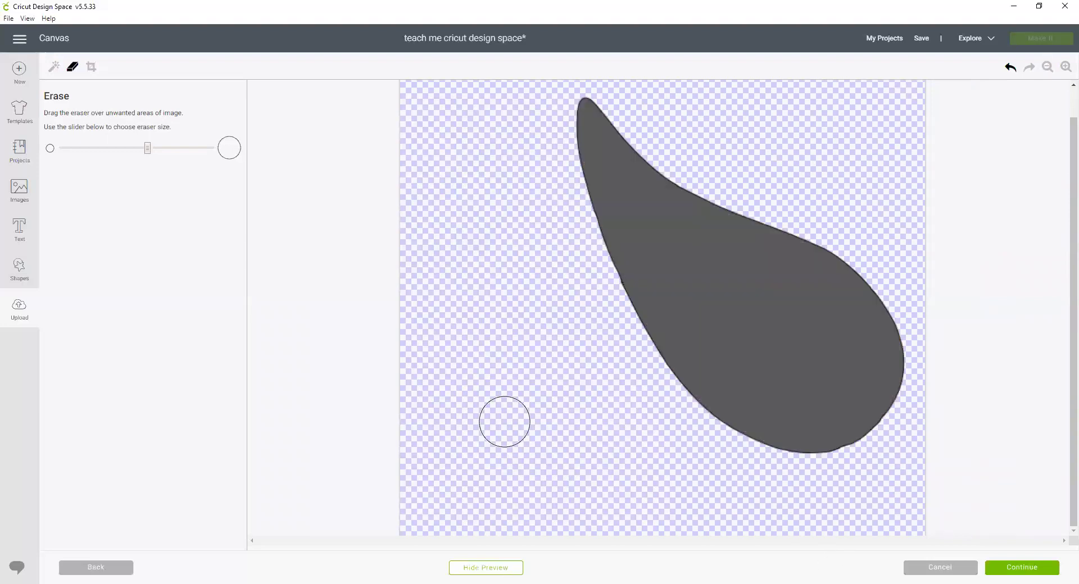
pyautogui.click(1048, 68)
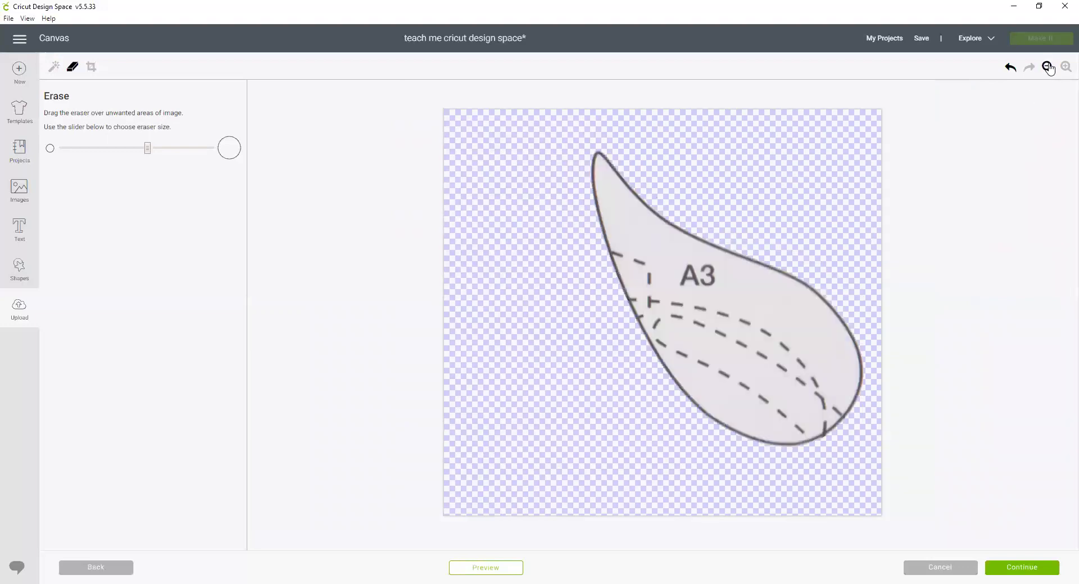
pyautogui.click(502, 570)
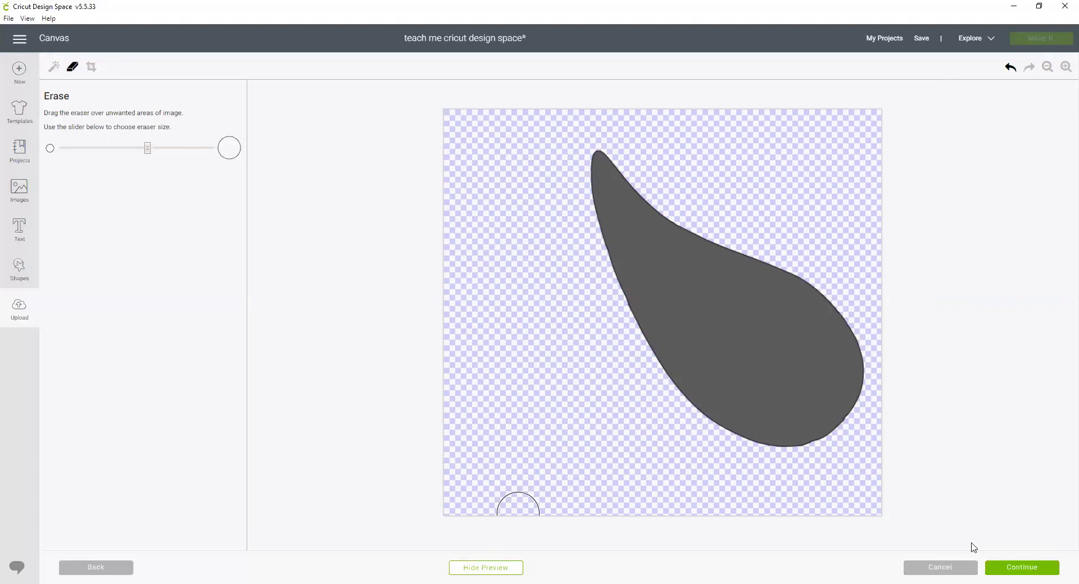
pyautogui.click(1022, 568)
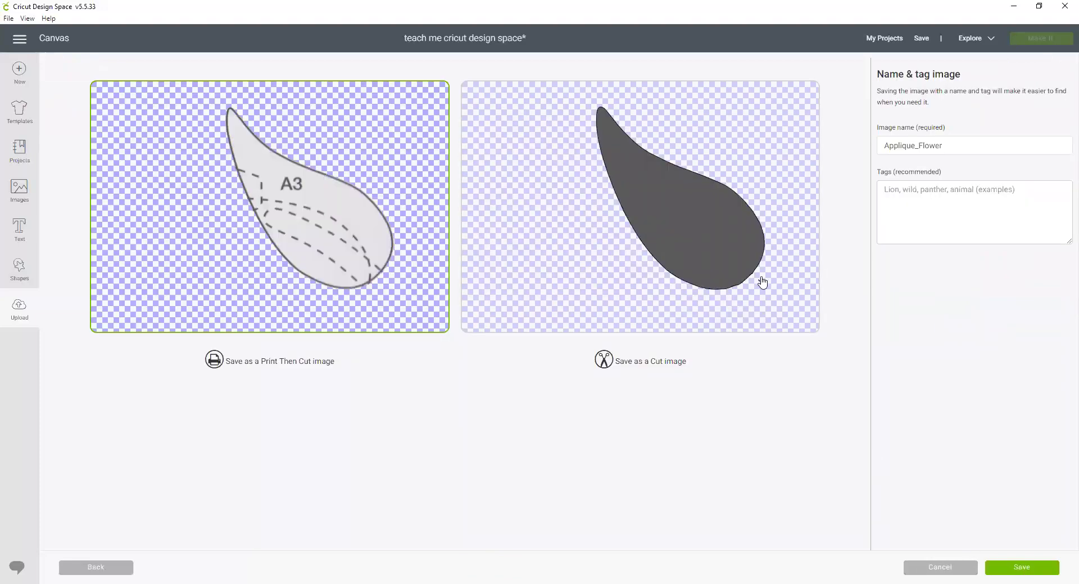
# - Return to the image cleanup, trim the line ends along petal A3's rounded lower edge with a smaller eraser, and preview the cut shape
pyautogui.click(96, 567)
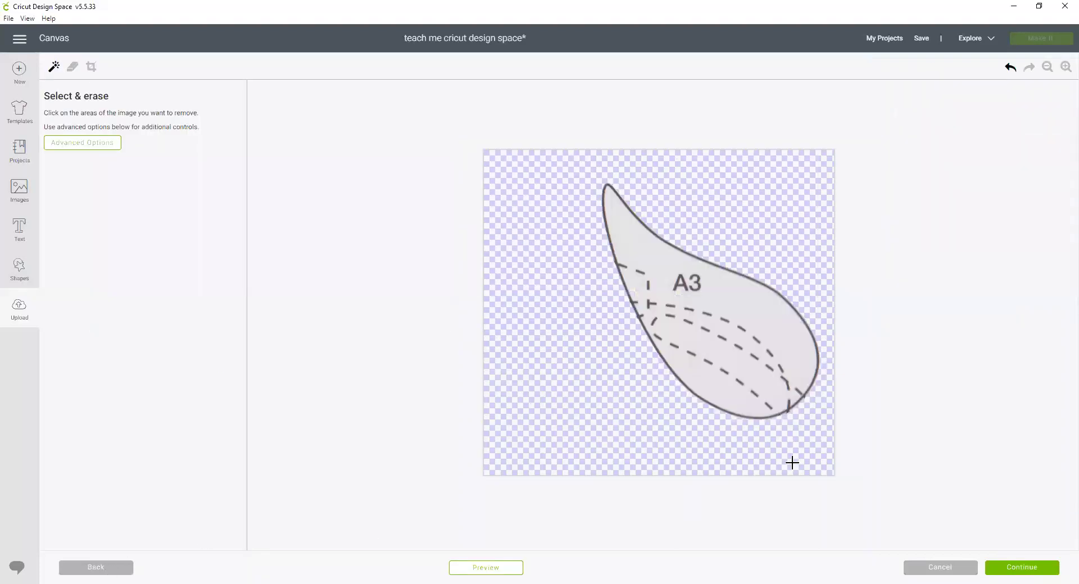
pyautogui.click(1066, 67)
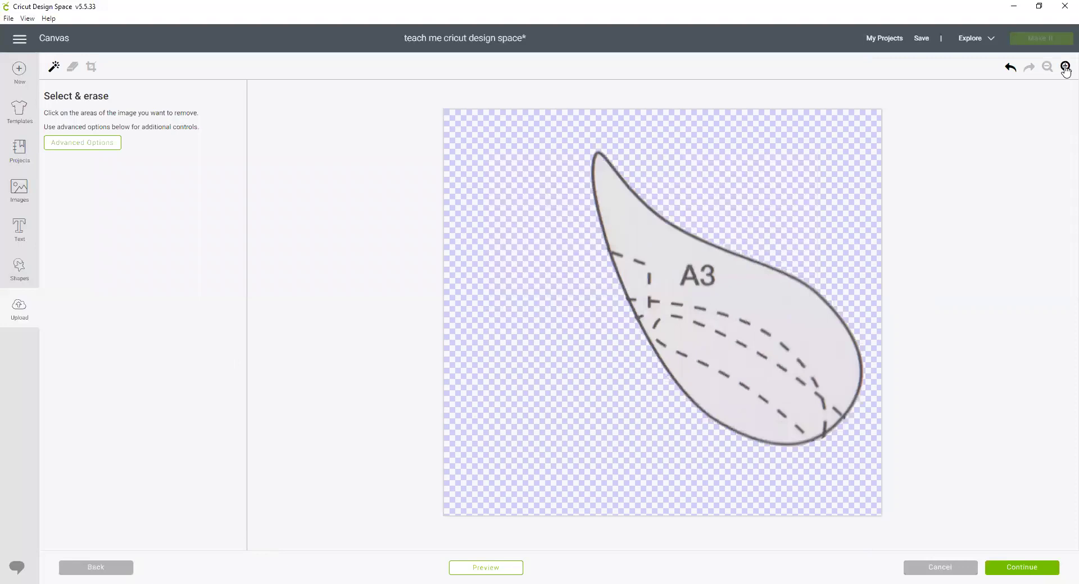
pyautogui.click(1066, 67)
pyautogui.click(1066, 67)
pyautogui.scroll(-5, 769, 203)
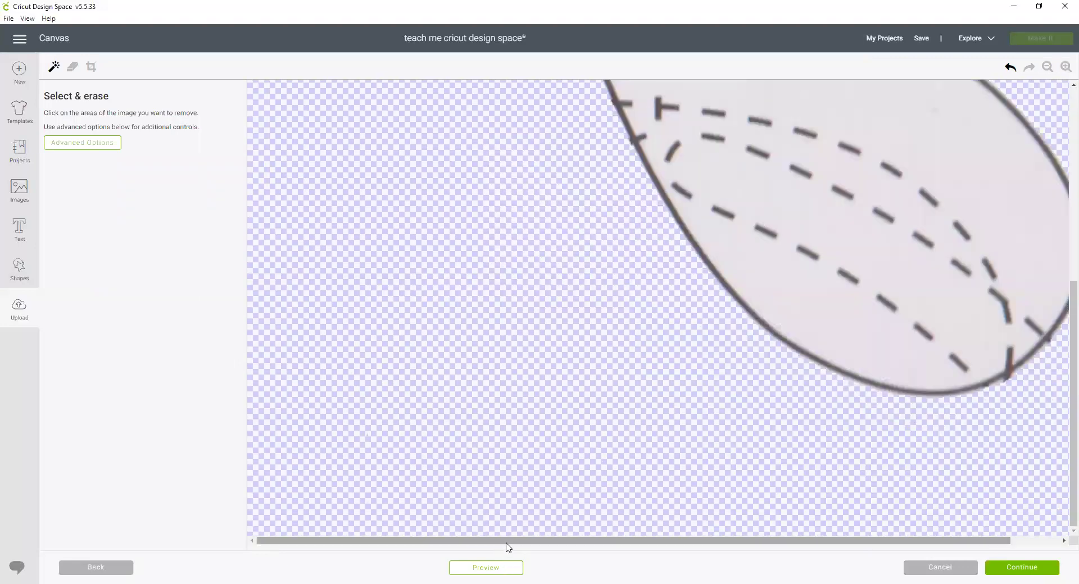
pyautogui.moveTo(502, 547); pyautogui.dragTo(703, 531)
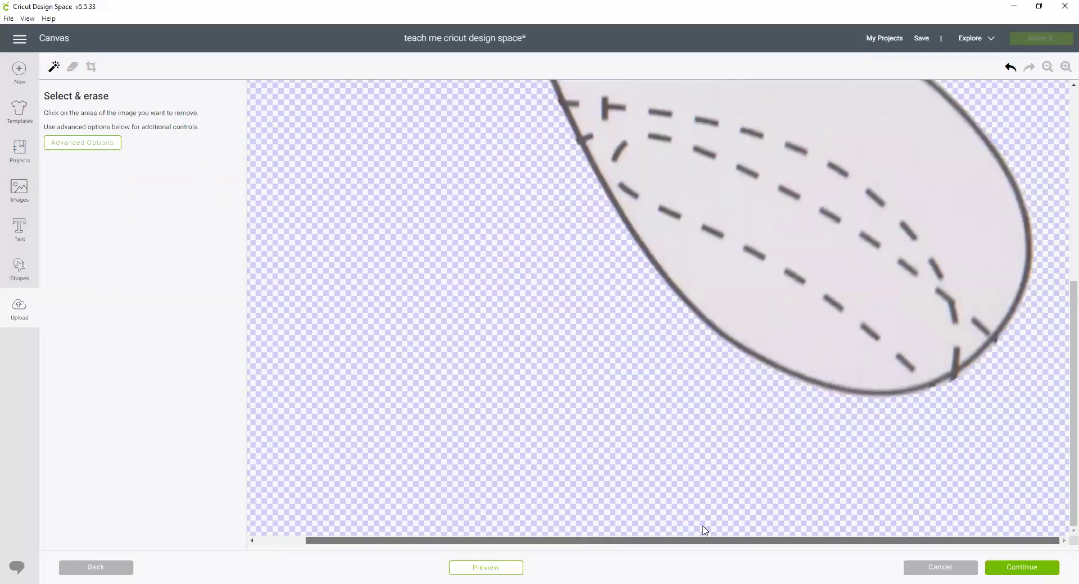
pyautogui.click(72, 66)
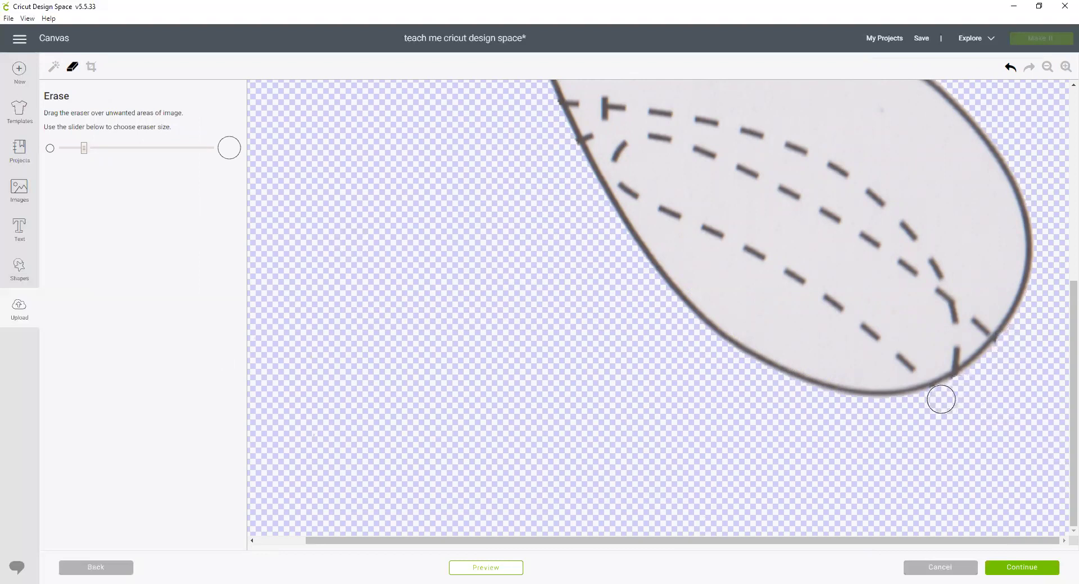
pyautogui.click(513, 570)
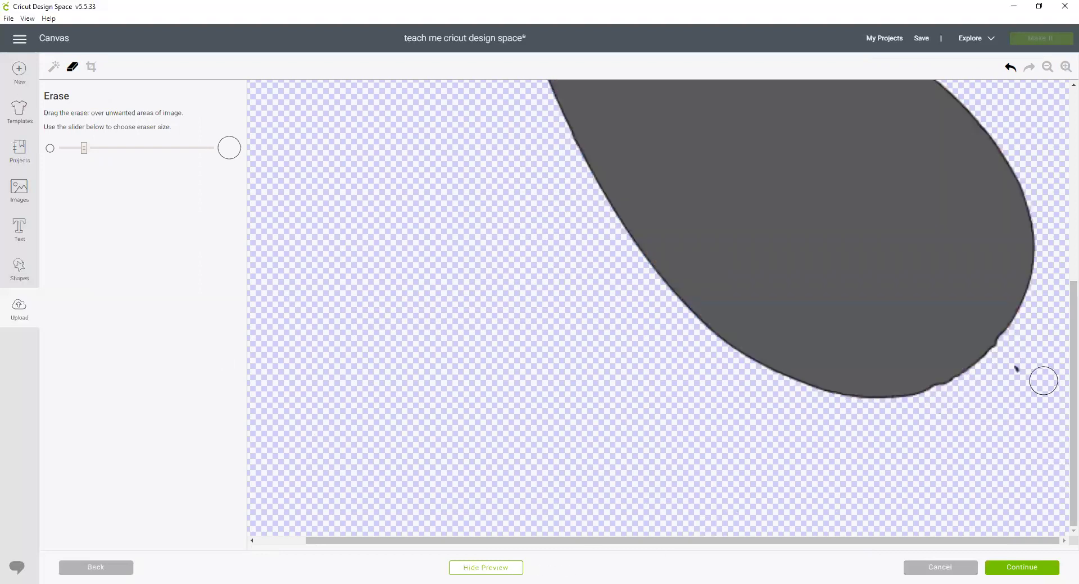
# - Erase the leftover speck beside petal A3's rounded end and save the petal as a Cut image named Applique_Flower_A3
pyautogui.click(1021, 374)
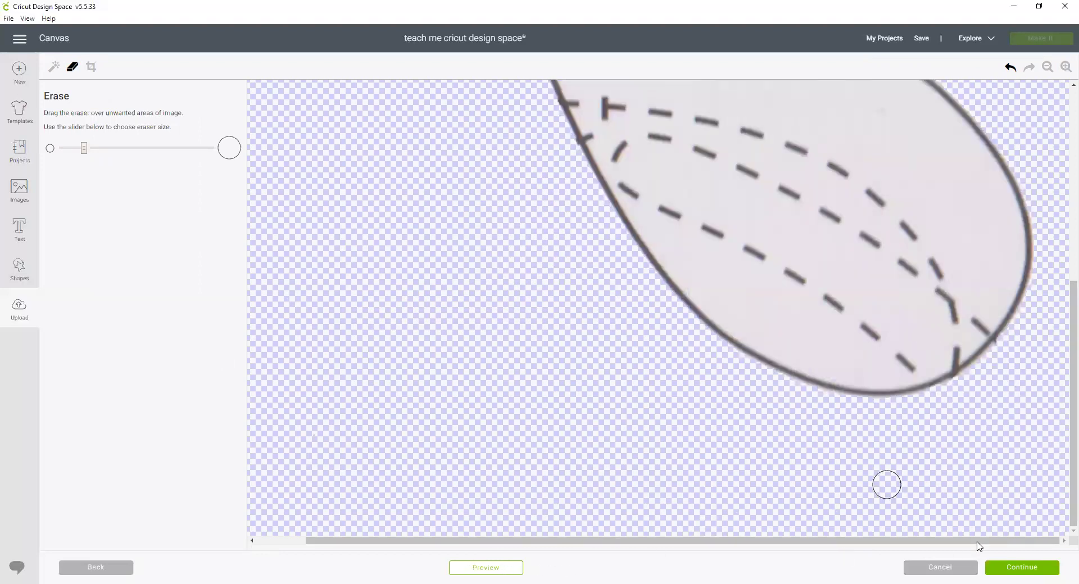
pyautogui.click(1021, 569)
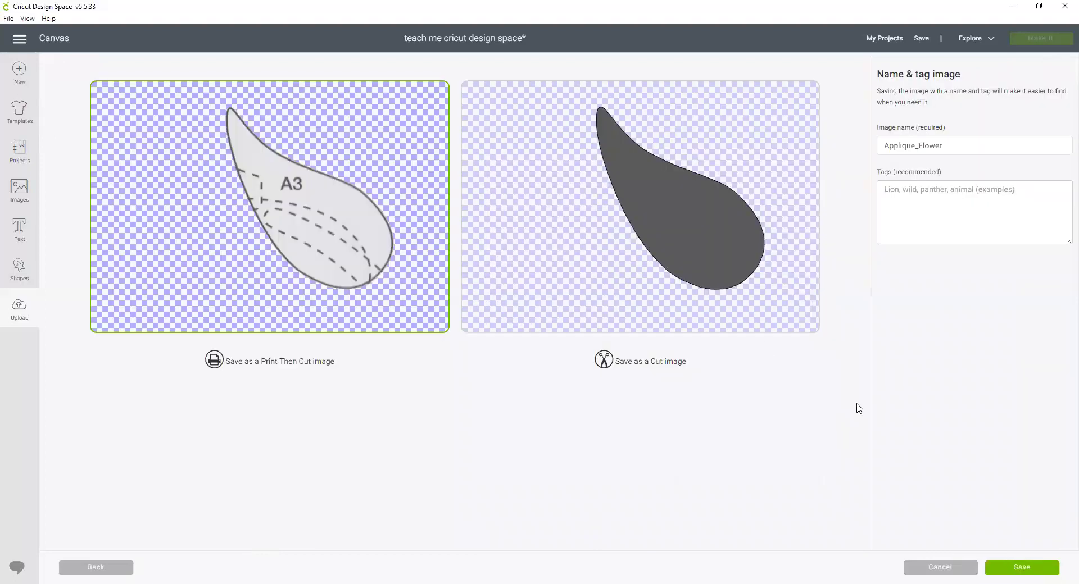
pyautogui.click(765, 315)
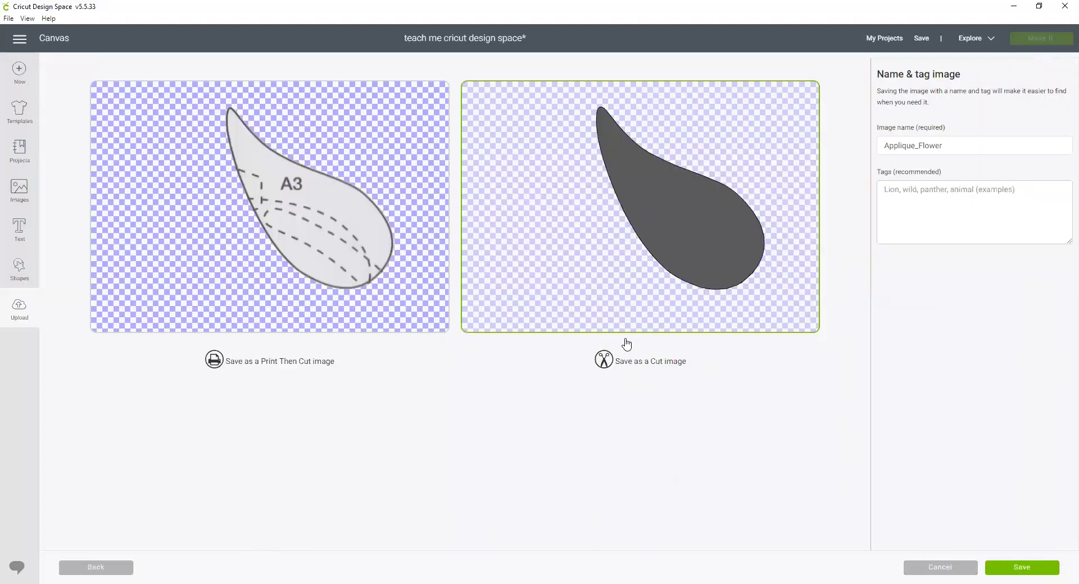
pyautogui.click(969, 147)
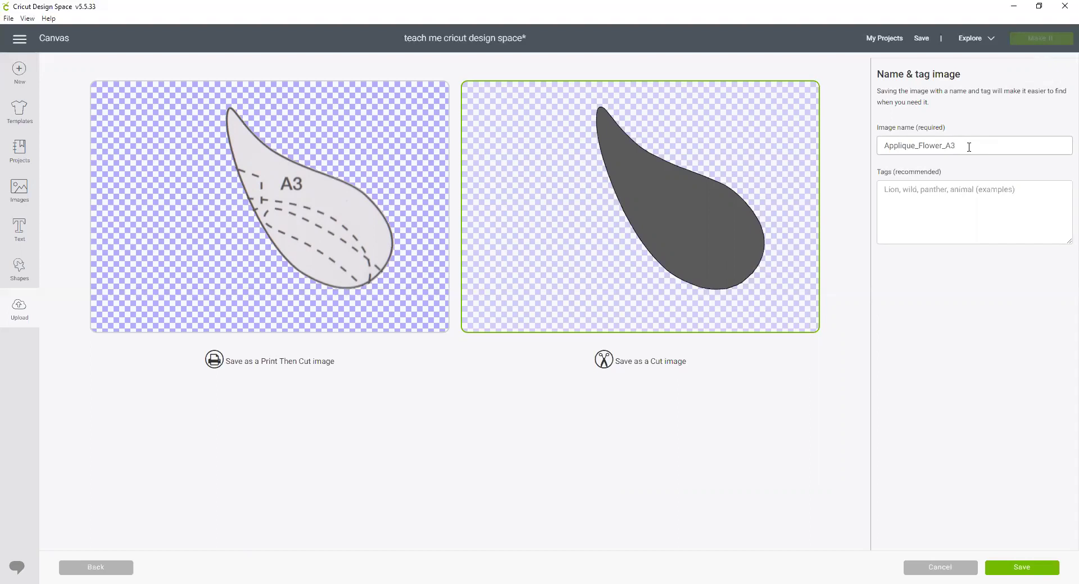
pyautogui.click(1033, 568)
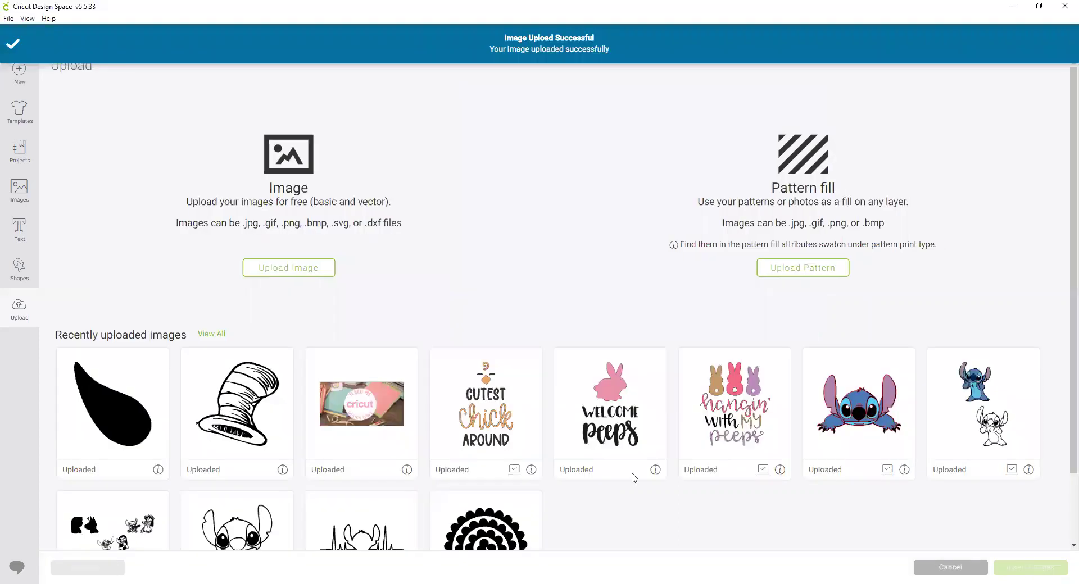
# - Upload Applique_Flower.png again as a Simple image and continue to its cleanup
pyautogui.click(299, 271)
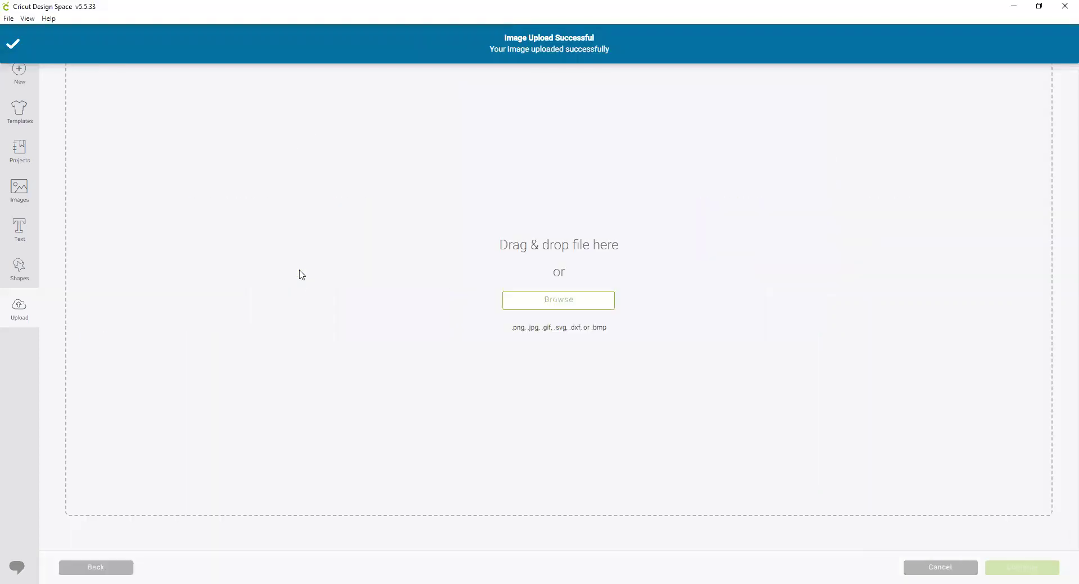
pyautogui.click(559, 301)
pyautogui.click(324, 111)
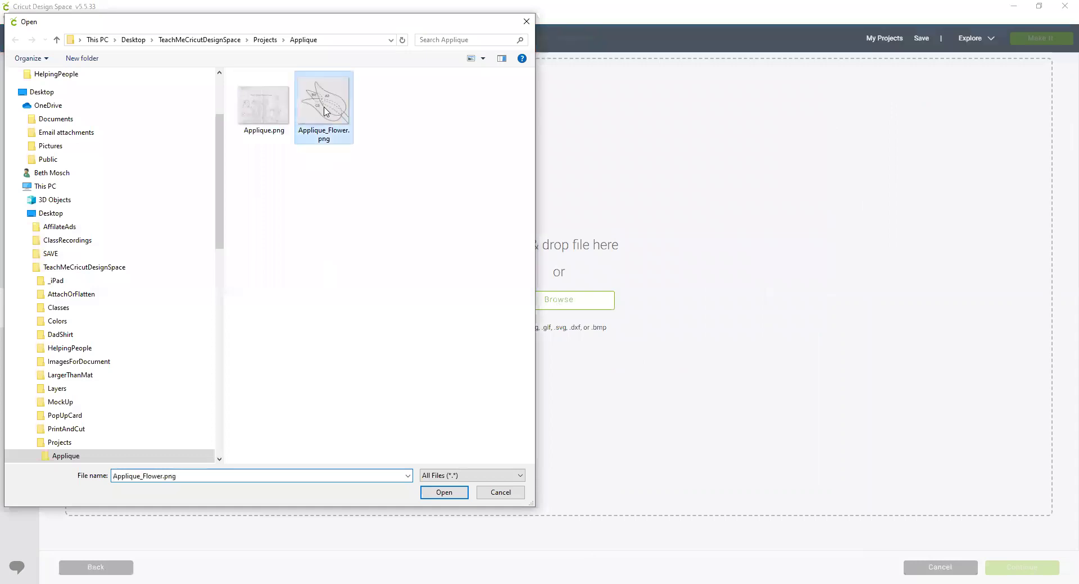
pyautogui.doubleClick(324, 111)
pyautogui.click(533, 141)
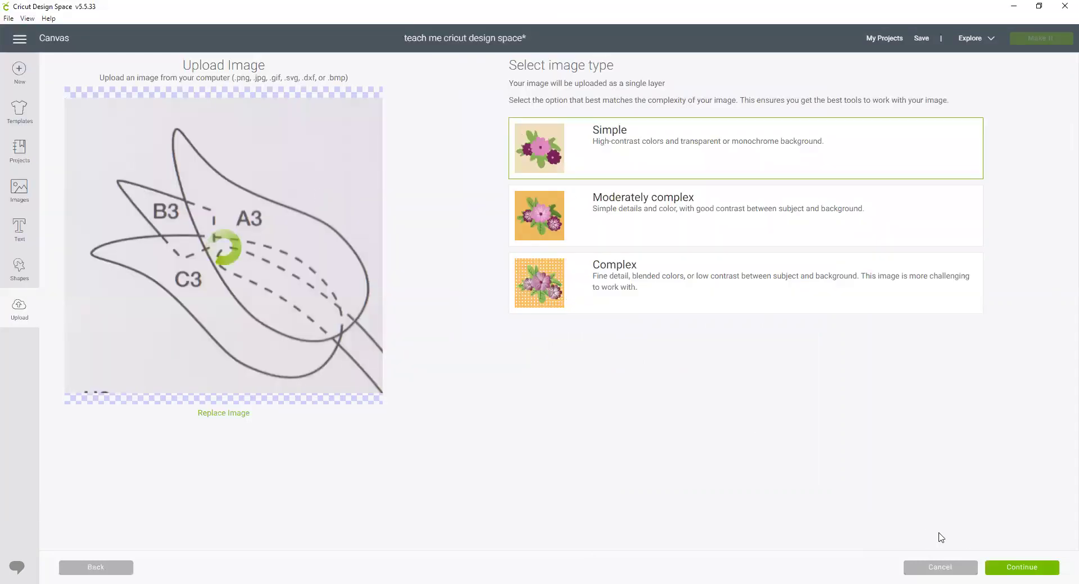
pyautogui.click(1031, 571)
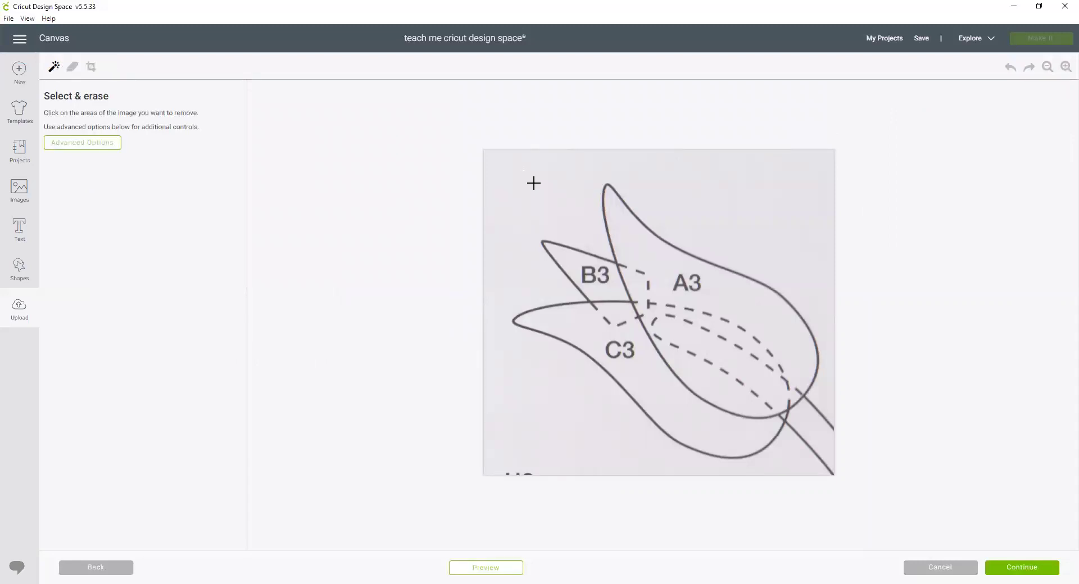
# - Remove the background around the flower and erase the cut-off lettering at its lower edge and the two stem lines beyond the petals
pyautogui.click(539, 215)
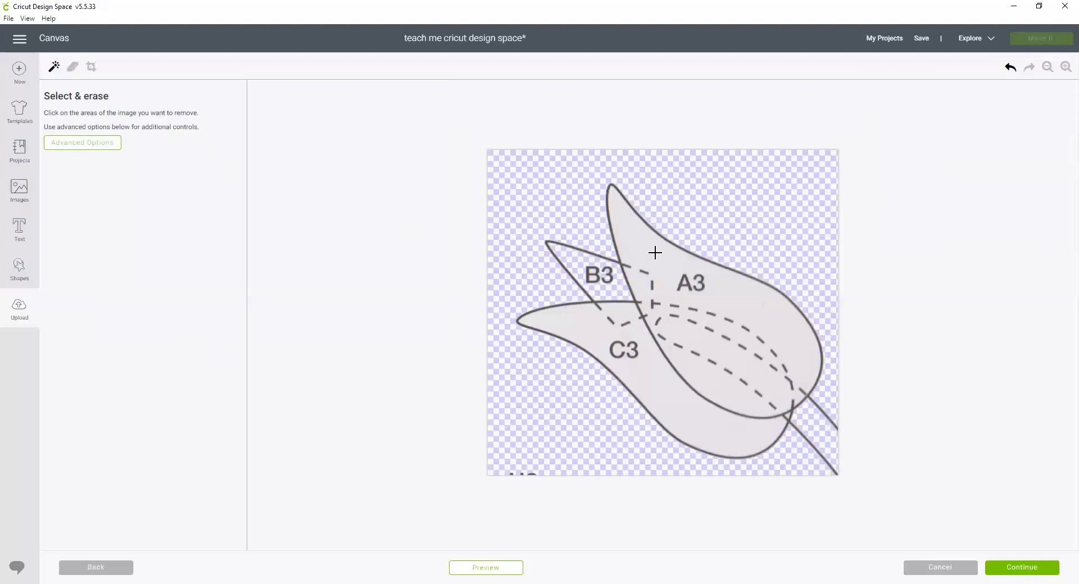
pyautogui.click(72, 67)
pyautogui.moveTo(537, 469); pyautogui.dragTo(506, 476)
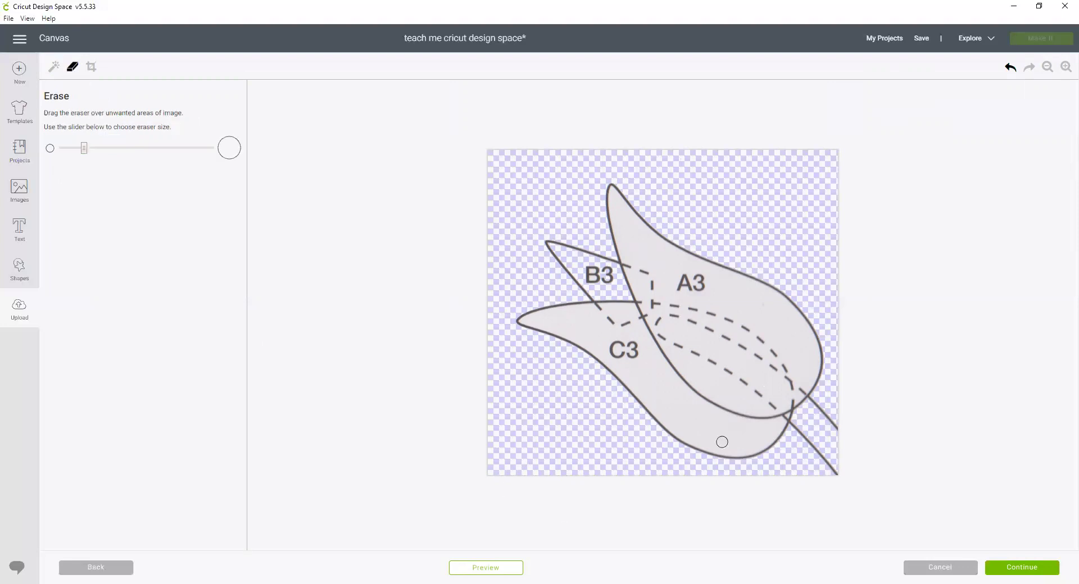
pyautogui.moveTo(801, 432); pyautogui.dragTo(831, 472)
pyautogui.moveTo(824, 406); pyautogui.dragTo(841, 427)
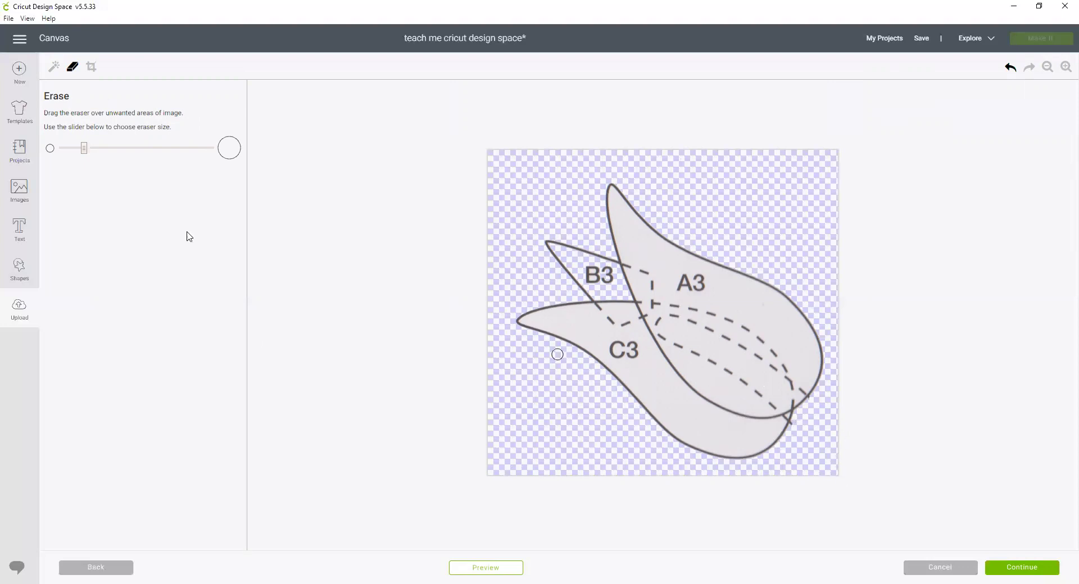
# - Try to remove petal A3's fill with Select & erase, and undo the removal
pyautogui.click(54, 67)
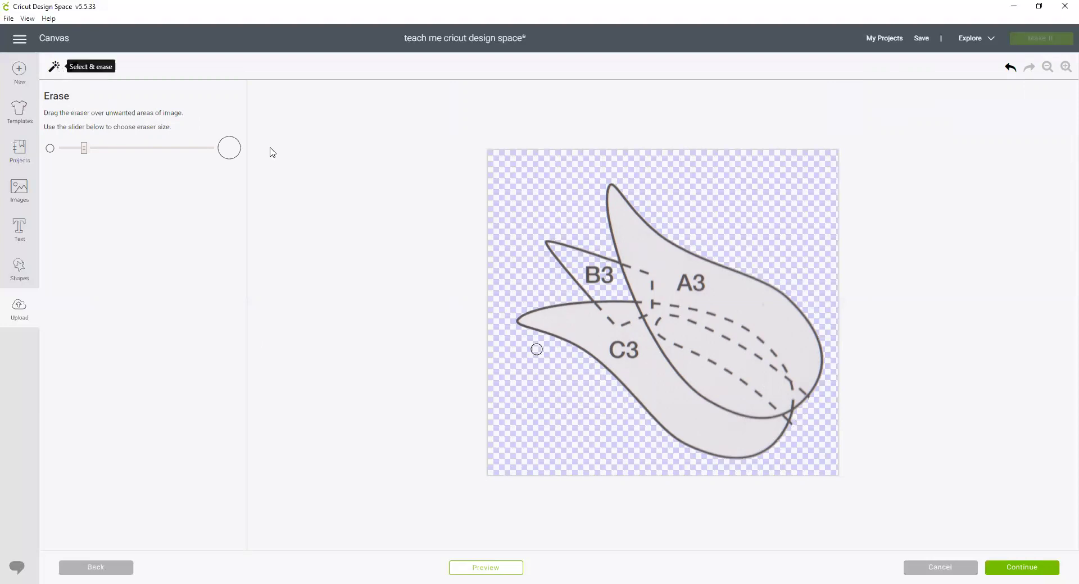
pyautogui.click(734, 295)
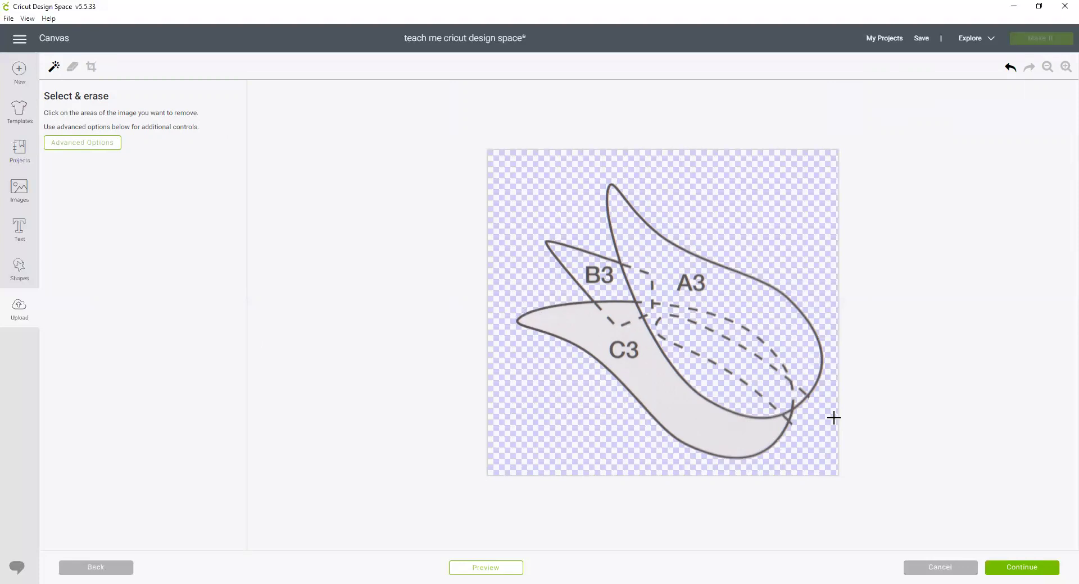
pyautogui.click(1010, 67)
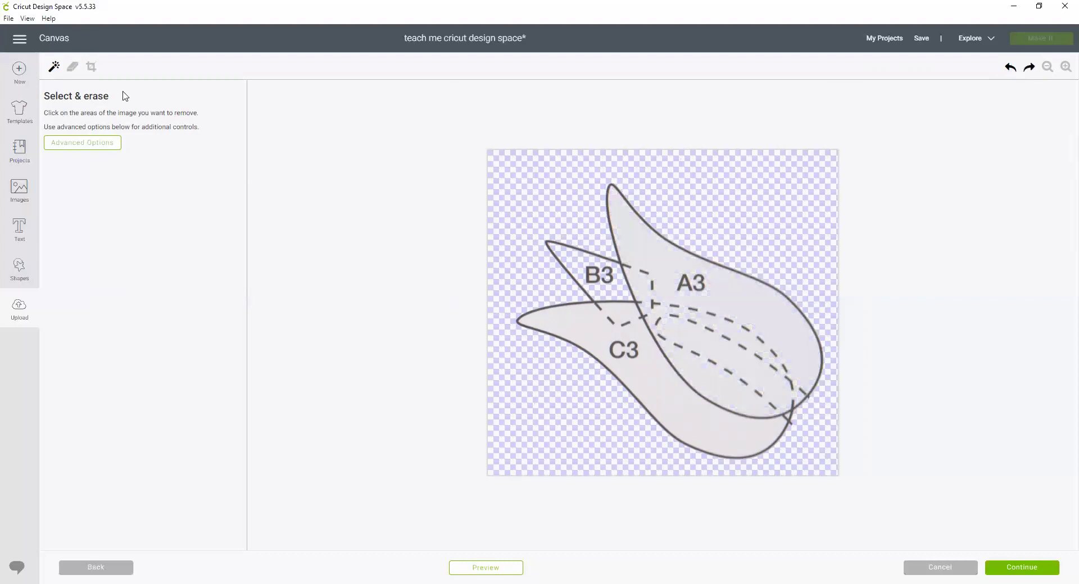
# - Erase petal B3's outline outside petals A3 and C3, and undo the stroke made across the petals near C3's upper edge
pyautogui.click(72, 67)
pyautogui.moveTo(535, 238)
pyautogui.mouseDown()
pyautogui.moveTo(590, 281)
pyautogui.moveTo(540, 234)
pyautogui.moveTo(609, 264)
pyautogui.mouseUp()
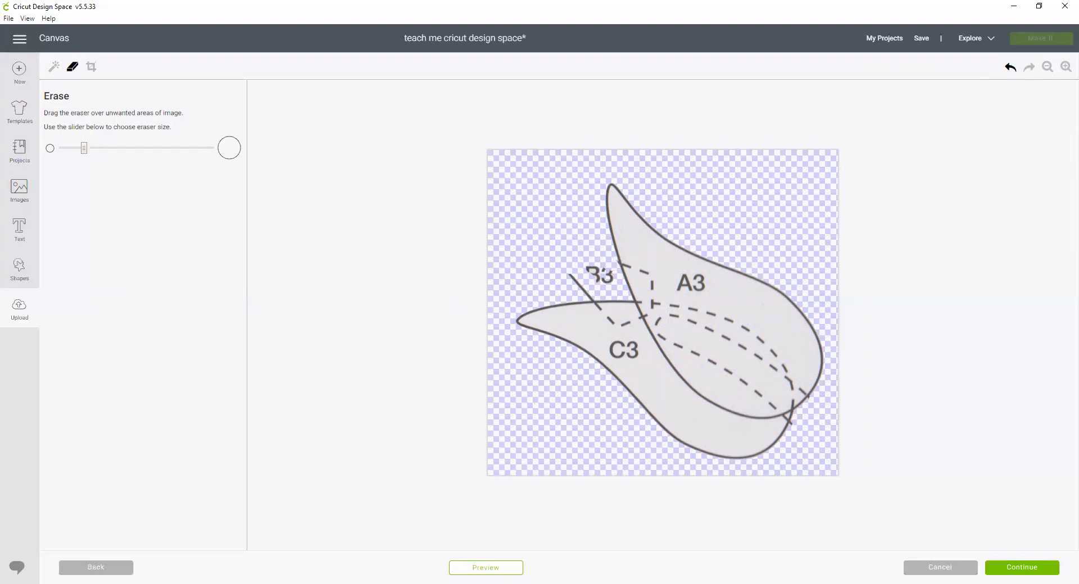
pyautogui.moveTo(571, 271); pyautogui.dragTo(580, 284)
pyautogui.moveTo(632, 295); pyautogui.dragTo(710, 309)
pyautogui.click(1011, 67)
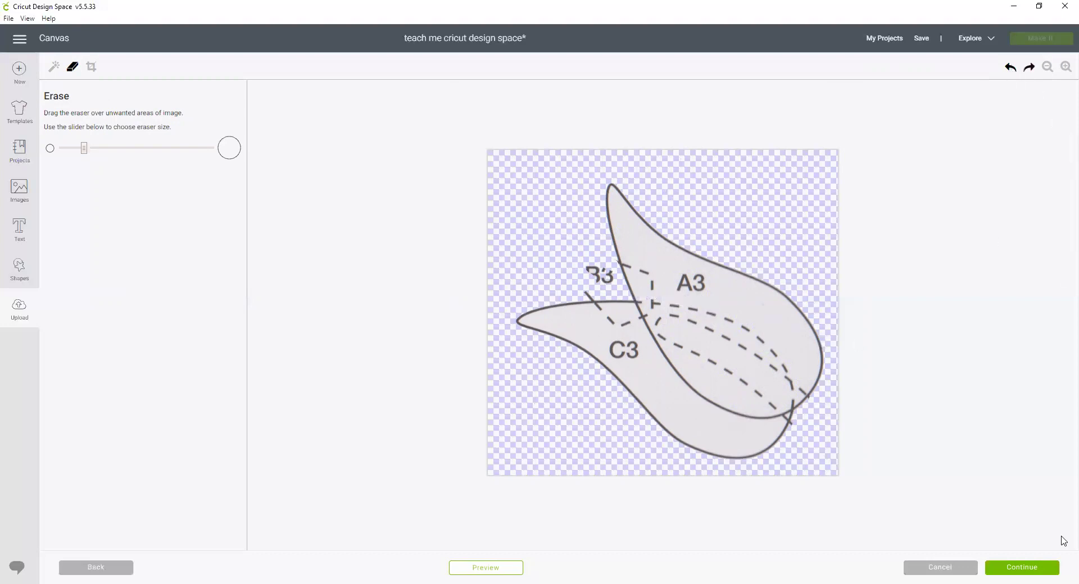
# - Erase a strip of petal A3 along the start of petal C3's dashed upper edge and up through A3's pointed tip
pyautogui.click(1065, 67)
pyautogui.click(1065, 67)
pyautogui.click(1065, 67)
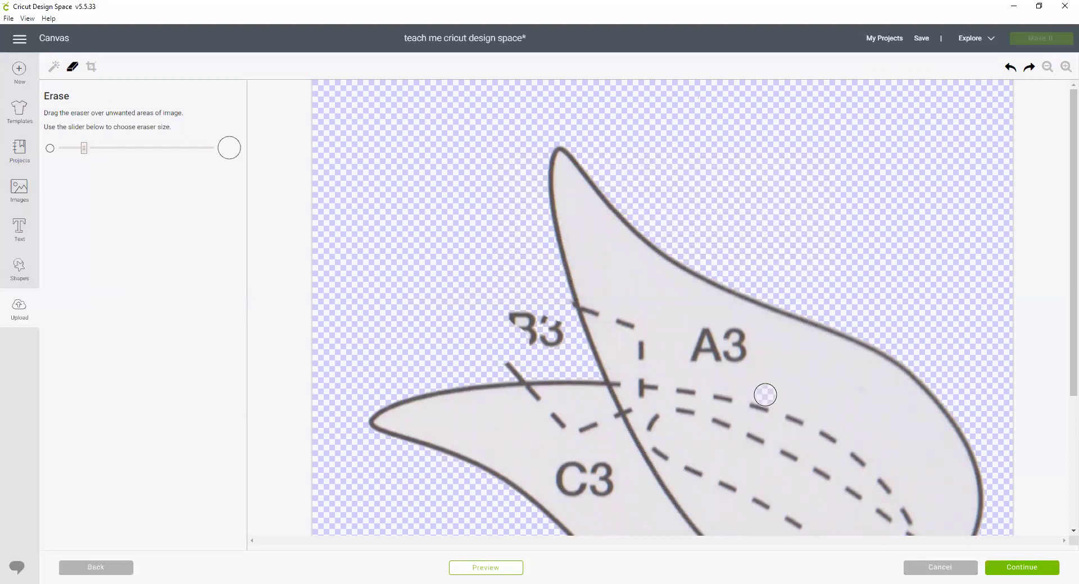
pyautogui.moveTo(747, 391)
pyautogui.mouseDown()
pyautogui.moveTo(608, 372)
pyautogui.moveTo(577, 277)
pyautogui.moveTo(576, 124)
pyautogui.mouseUp()
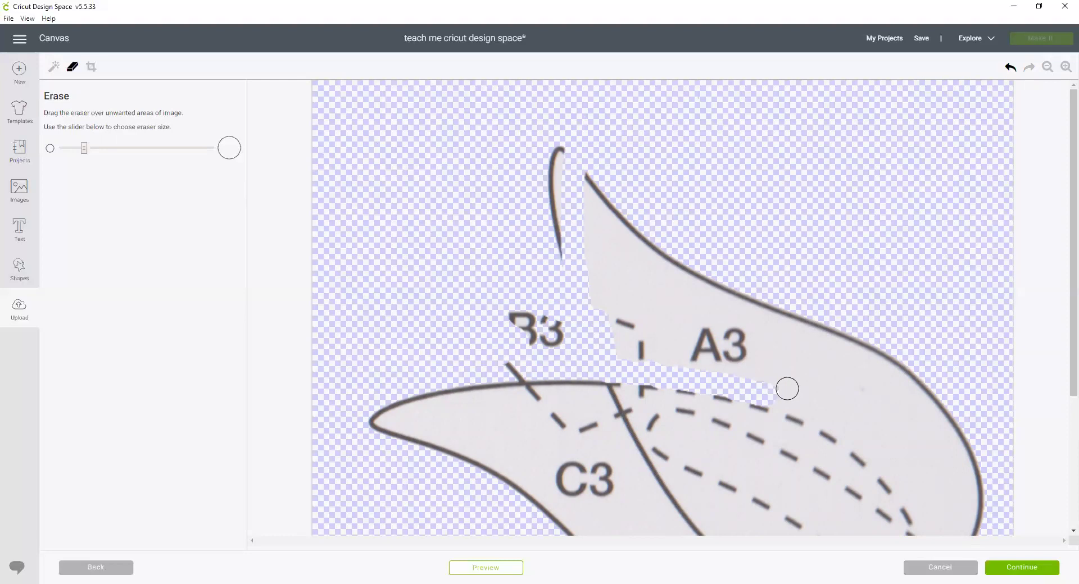
# - Erase a strip along the rest of petal C3's dashed upper edge to separate its rounded end from petal A3
pyautogui.scroll(-2, 794, 360)
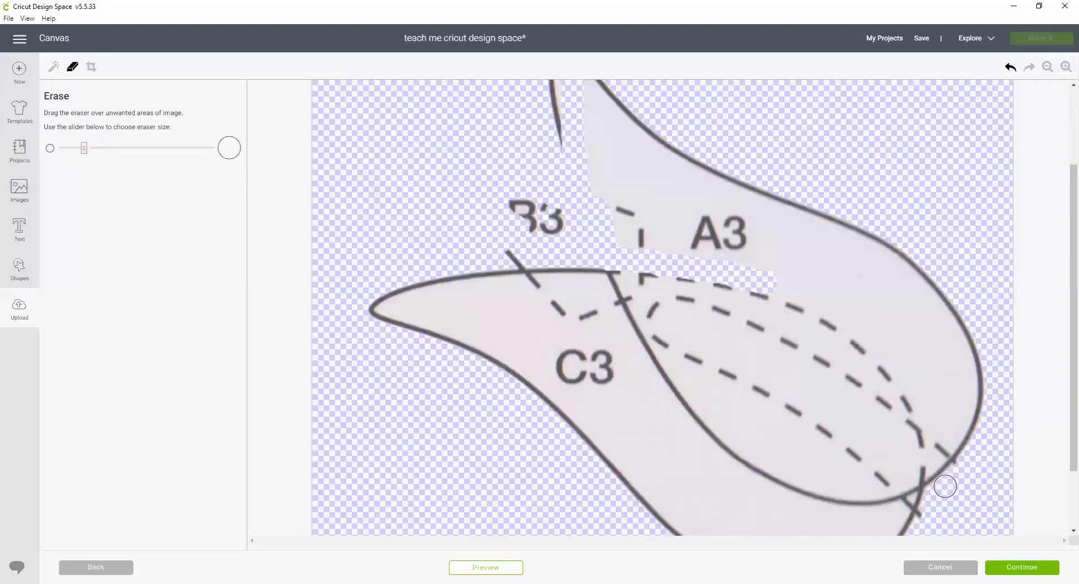
pyautogui.moveTo(935, 477); pyautogui.dragTo(930, 434)
pyautogui.moveTo(927, 422); pyautogui.dragTo(902, 364)
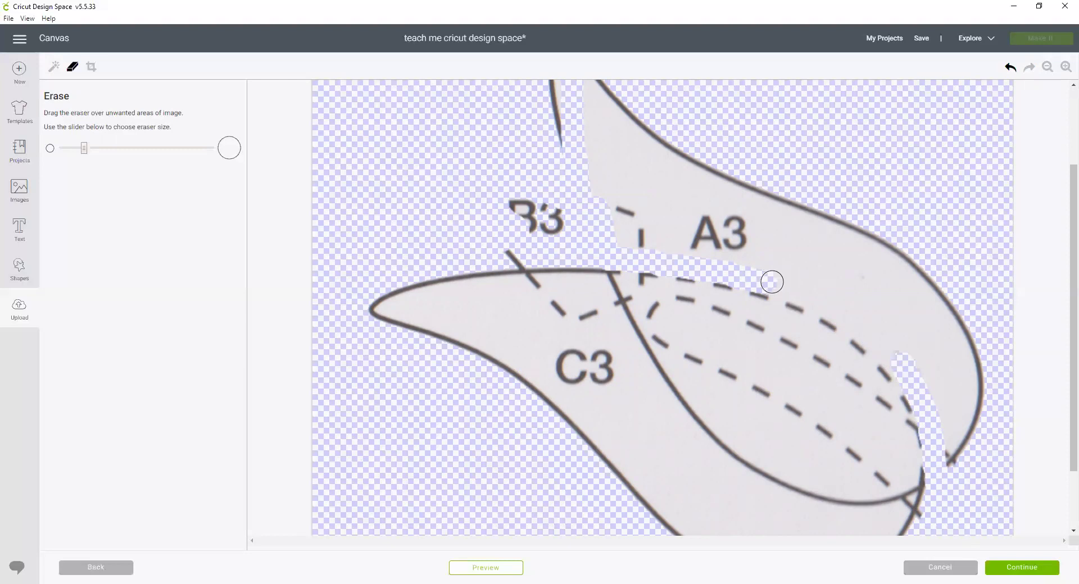
pyautogui.moveTo(772, 283)
pyautogui.mouseDown()
pyautogui.moveTo(882, 348)
pyautogui.moveTo(945, 454)
pyautogui.mouseUp()
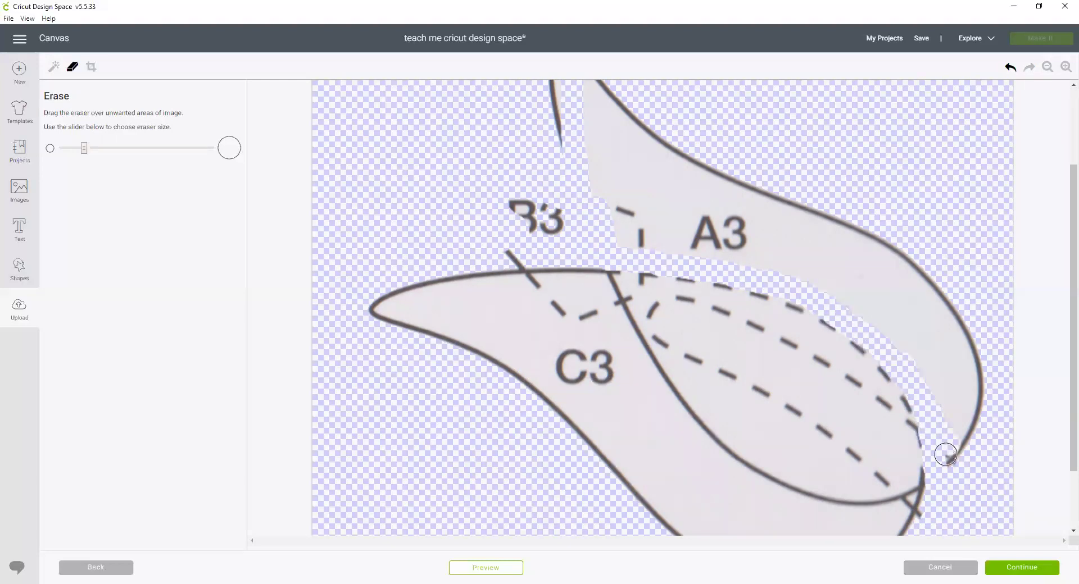
# - Erase the line stub outside petal C3's rounded end and the leftover petal B3 line above C3's upper outline
pyautogui.scroll(-3, 946, 454)
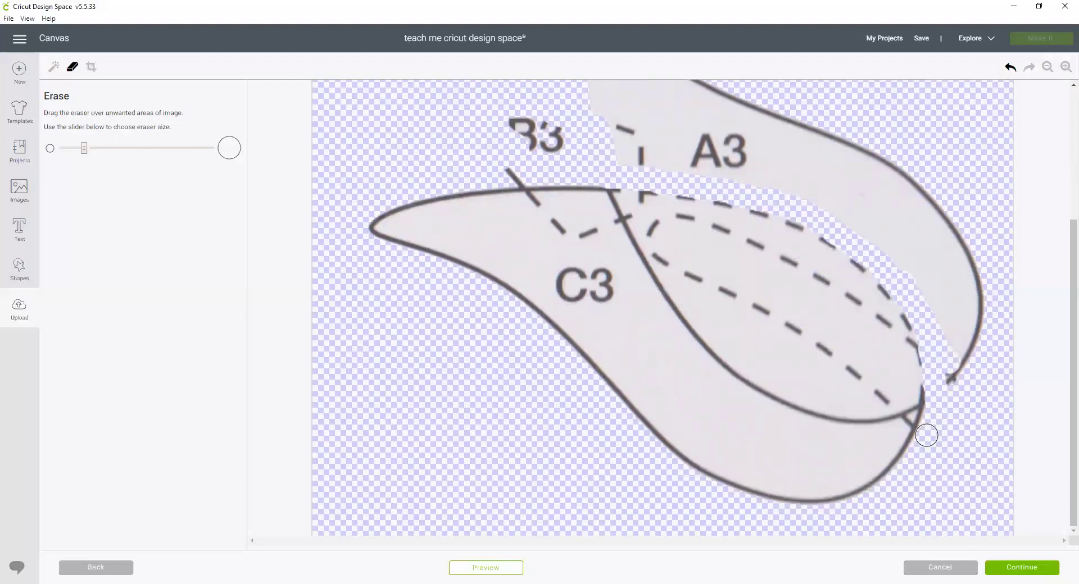
pyautogui.scroll(4, 942, 422)
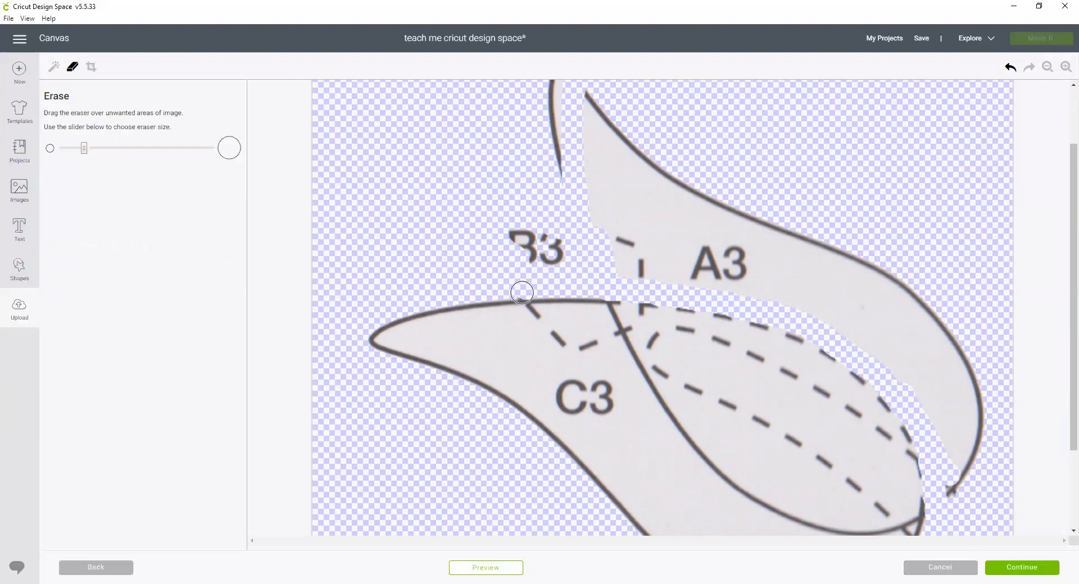
pyautogui.scroll(3, 493, 249)
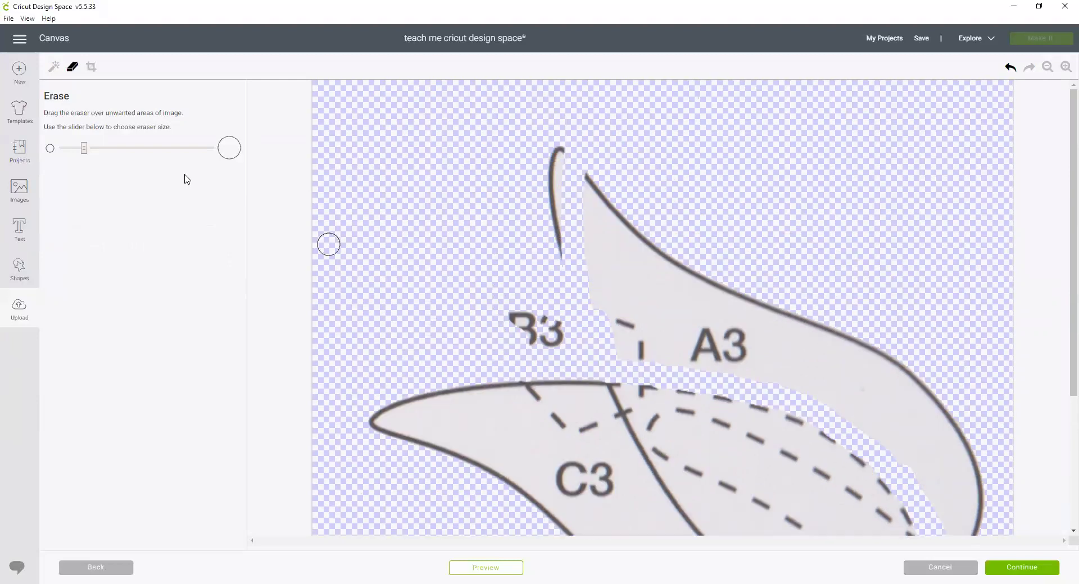
# - Enlarge the eraser and remove the B3 label and all remaining parts of petal A3 around petal C3
pyautogui.moveTo(85, 148); pyautogui.dragTo(176, 148)
pyautogui.moveTo(466, 173)
pyautogui.mouseDown()
pyautogui.moveTo(581, 180)
pyautogui.moveTo(624, 229)
pyautogui.moveTo(520, 248)
pyautogui.moveTo(532, 304)
pyautogui.moveTo(718, 330)
pyautogui.moveTo(893, 400)
pyautogui.moveTo(862, 353)
pyautogui.mouseUp()
pyautogui.scroll(-1, 854, 284)
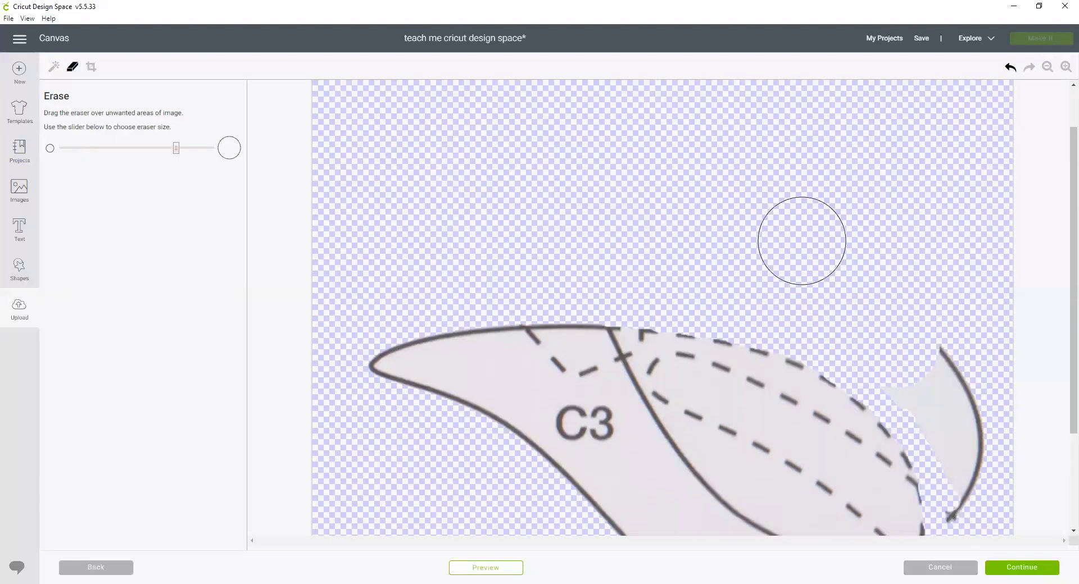
pyautogui.scroll(-2, 843, 241)
pyautogui.moveTo(987, 446)
pyautogui.mouseDown()
pyautogui.moveTo(983, 369)
pyautogui.moveTo(939, 246)
pyautogui.mouseUp()
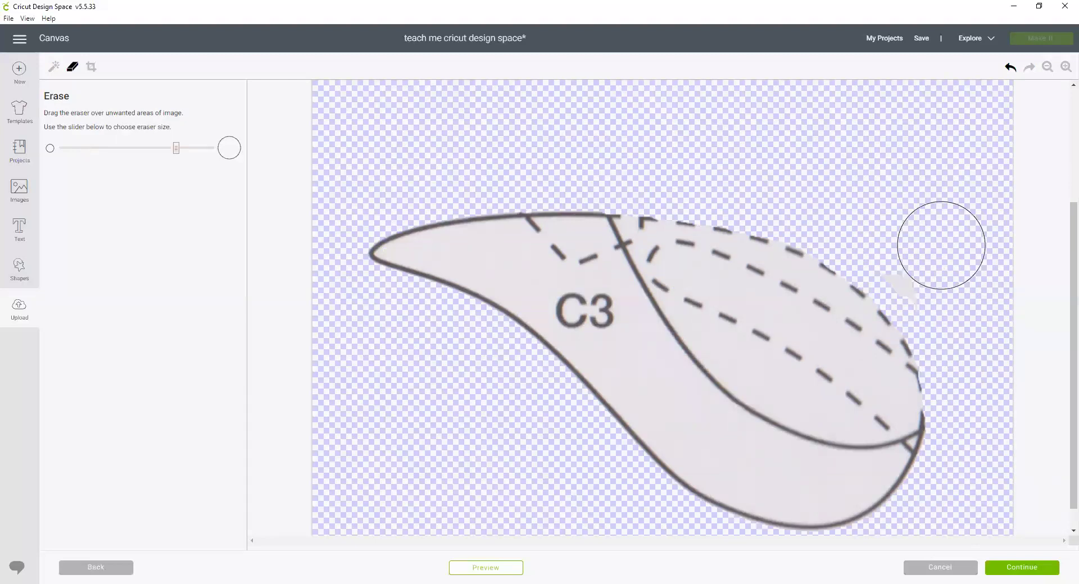
pyautogui.moveTo(944, 283)
pyautogui.mouseDown()
pyautogui.moveTo(916, 251)
pyautogui.moveTo(918, 268)
pyautogui.moveTo(924, 253)
pyautogui.moveTo(888, 188)
pyautogui.moveTo(792, 199)
pyautogui.mouseUp()
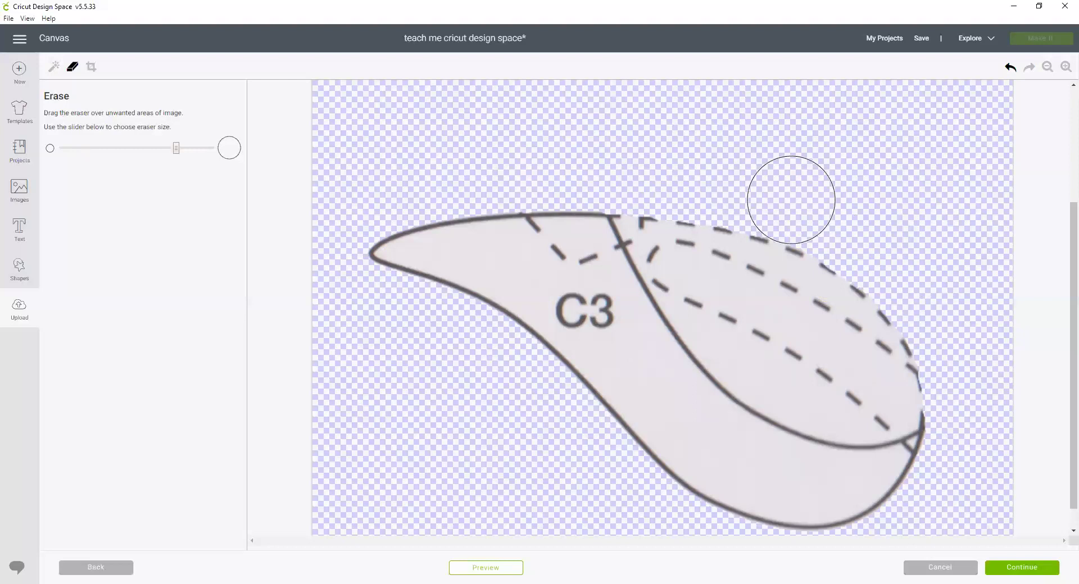
# - Preview petal C3's cut shape, erase the stray speck near its rounded end, and preview the shape again
pyautogui.click(497, 569)
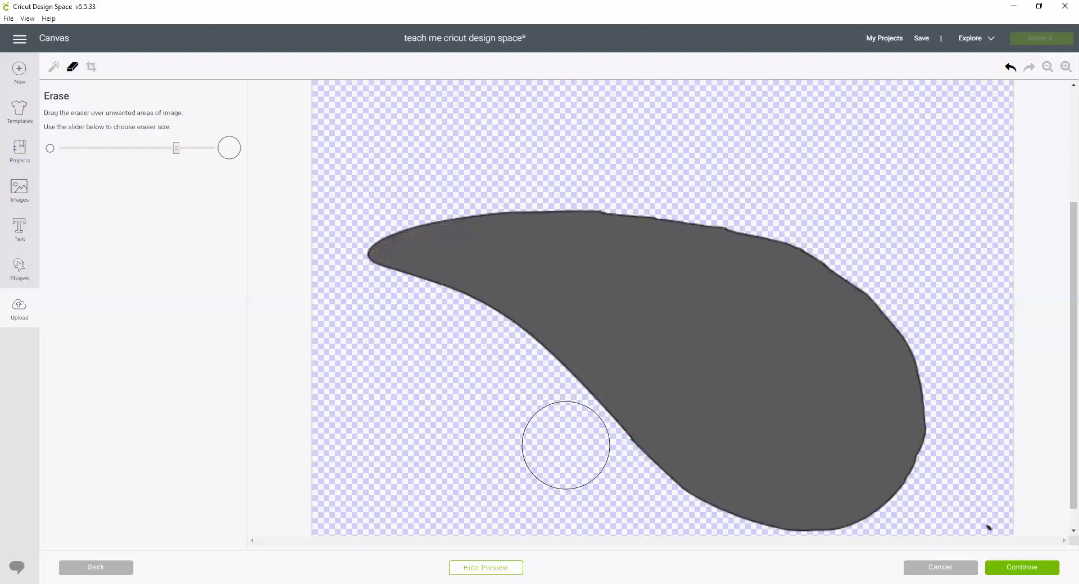
pyautogui.click(1004, 503)
pyautogui.click(509, 569)
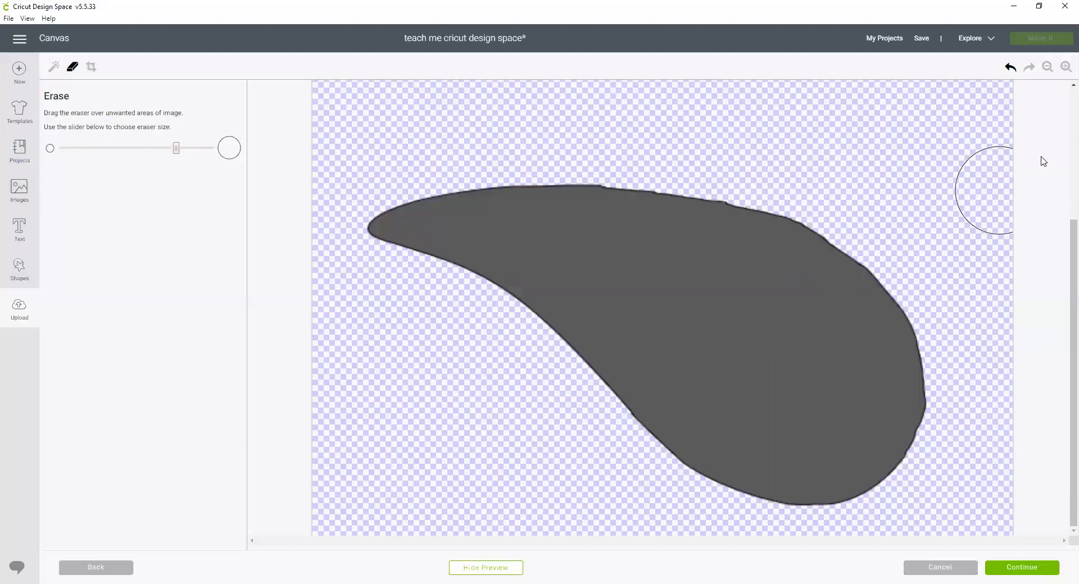
# - Preview the whole cut silhouette of petal C3 and continue to the Print Then Cut and Cut save options
pyautogui.click(1047, 68)
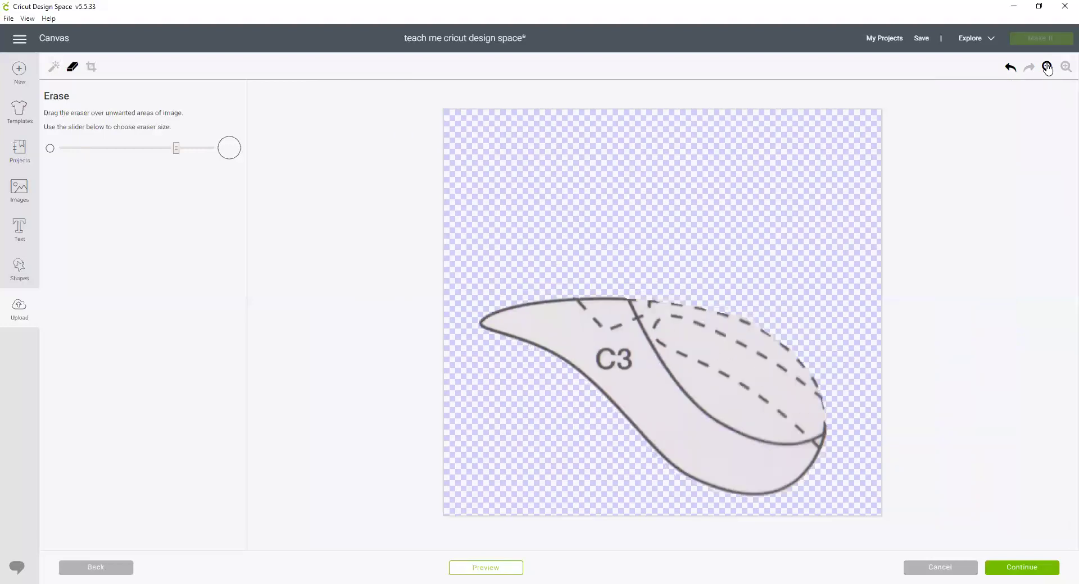
pyautogui.click(472, 570)
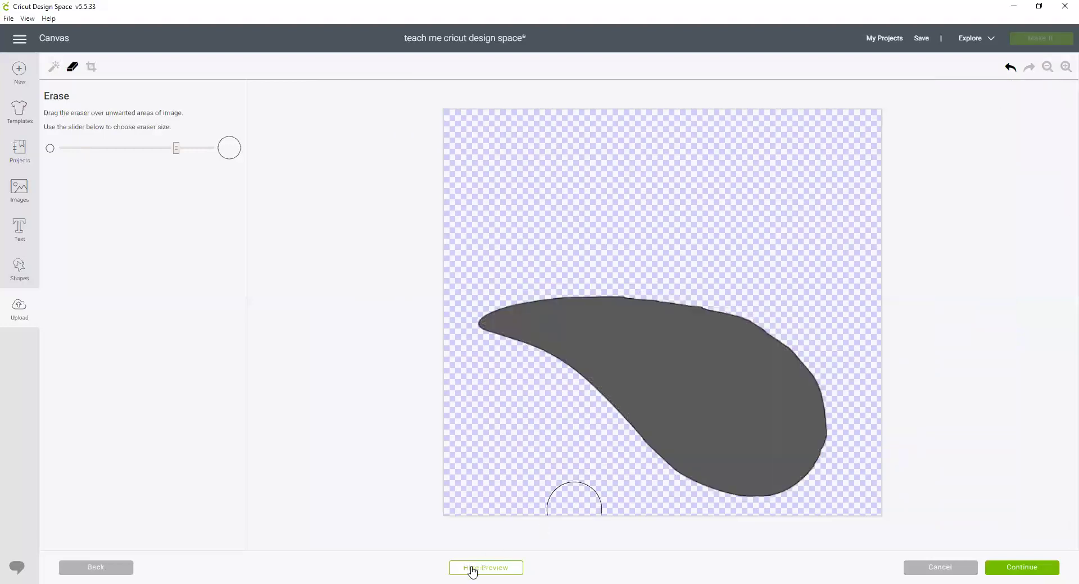
pyautogui.click(1020, 567)
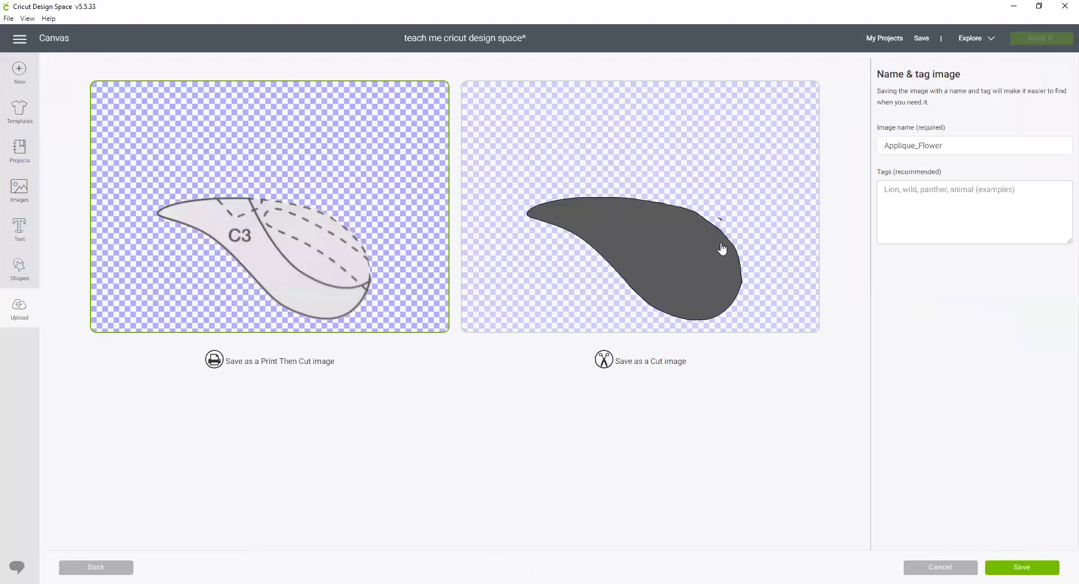
# - Return to the image clean-up, erase the stray speck outside petal C3's upper edge, and preview the cut shape again
pyautogui.click(111, 569)
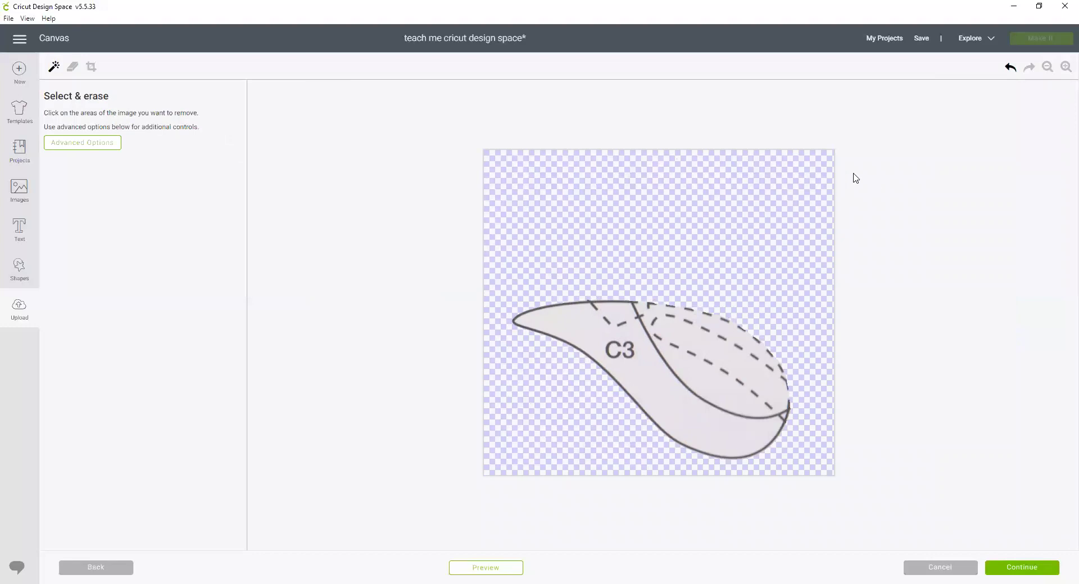
pyautogui.click(1065, 67)
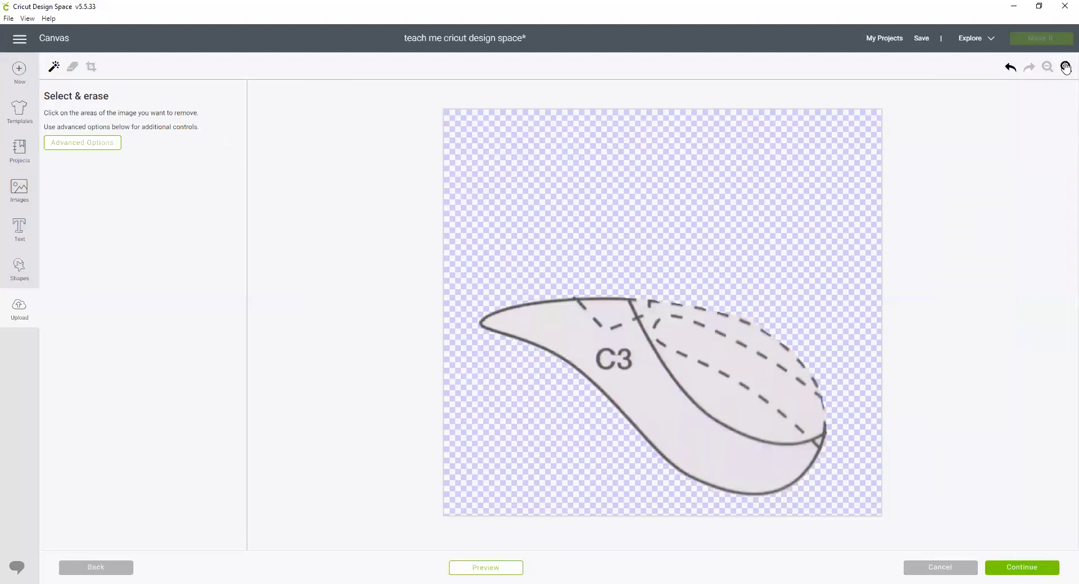
pyautogui.click(1065, 66)
pyautogui.click(1065, 66)
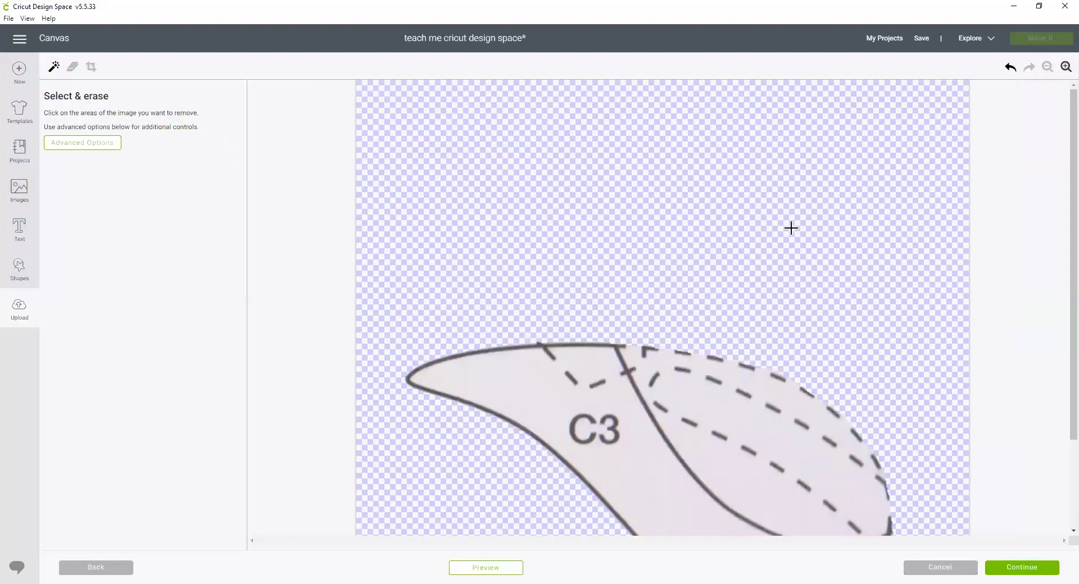
pyautogui.click(504, 569)
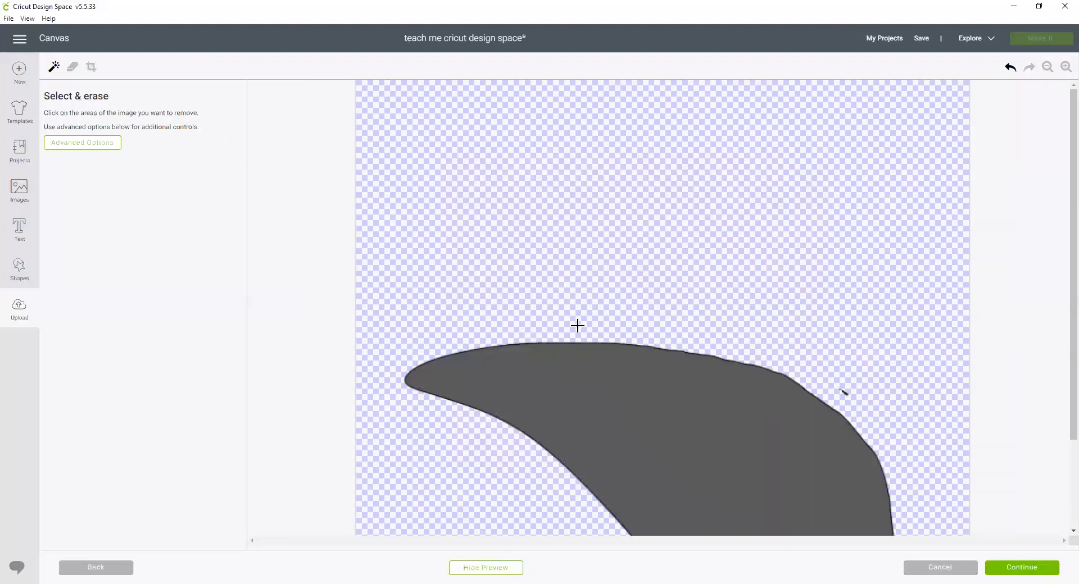
pyautogui.click(72, 67)
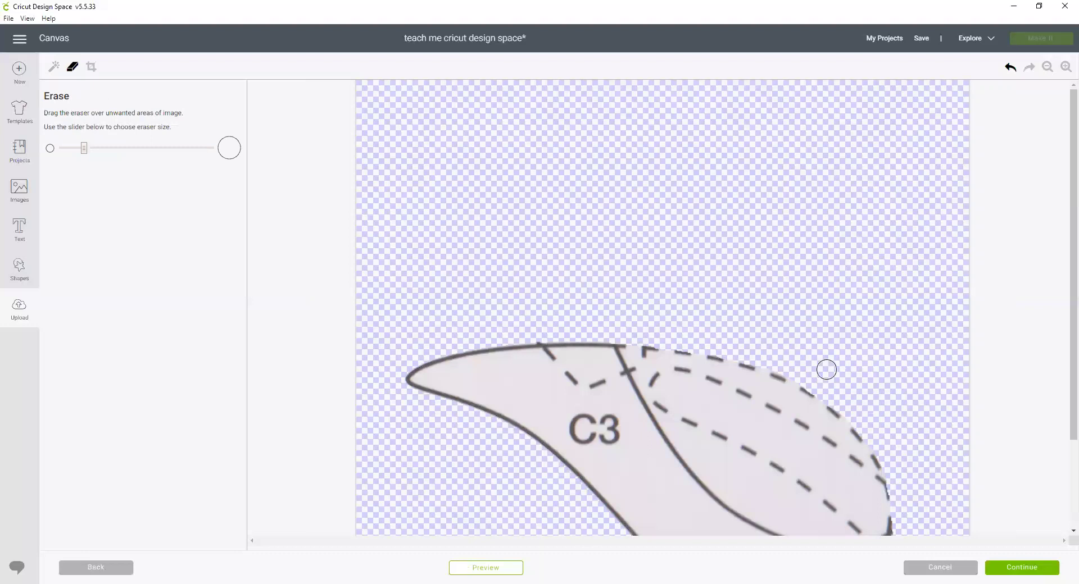
pyautogui.click(509, 569)
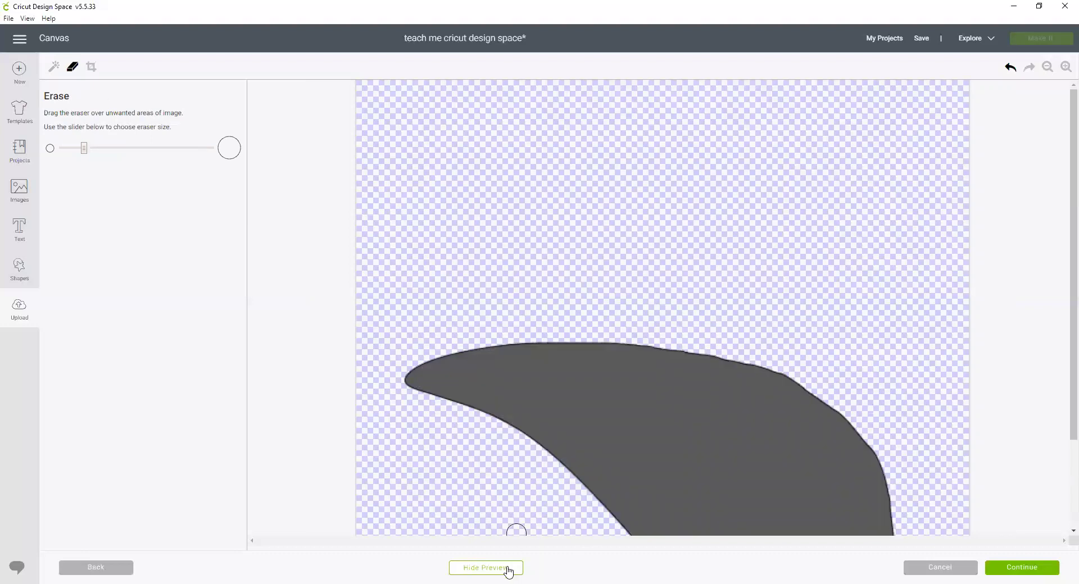
# - Save petal C3 as a Cut image named Applique_Flower_C3
pyautogui.click(1029, 568)
pyautogui.click(652, 265)
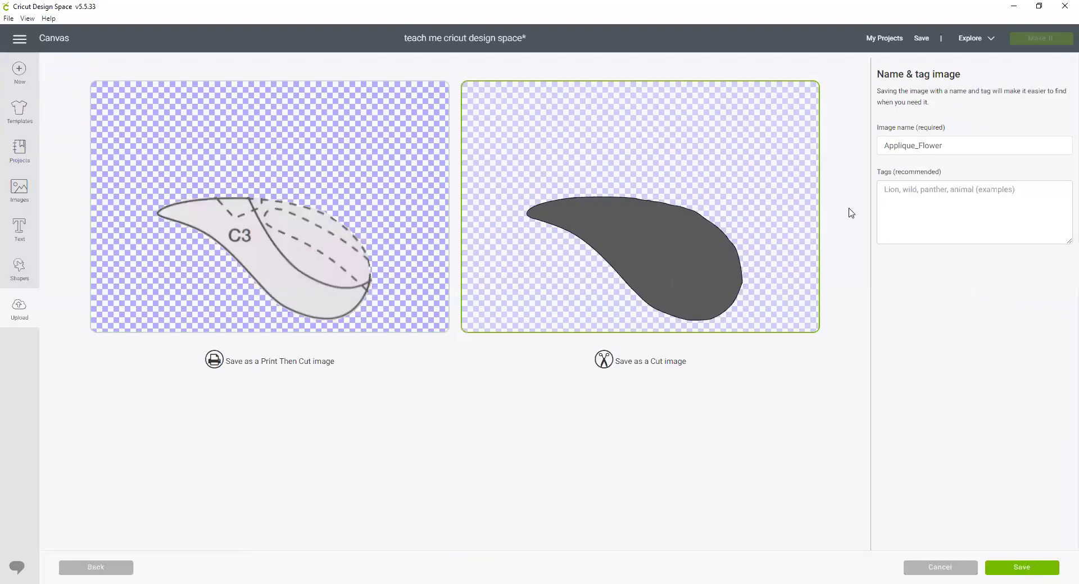
pyautogui.click(972, 145)
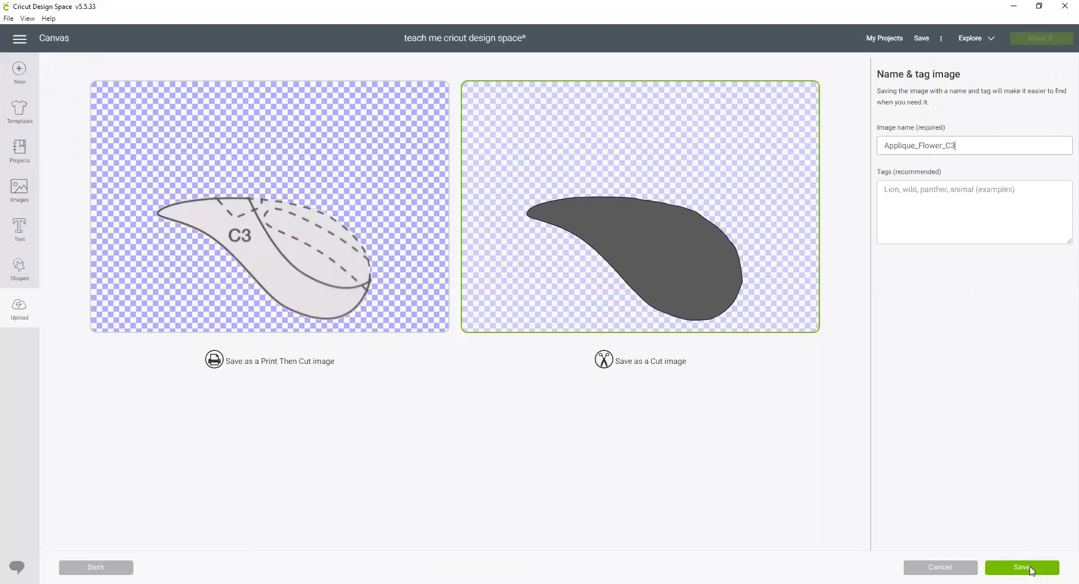
pyautogui.click(1032, 569)
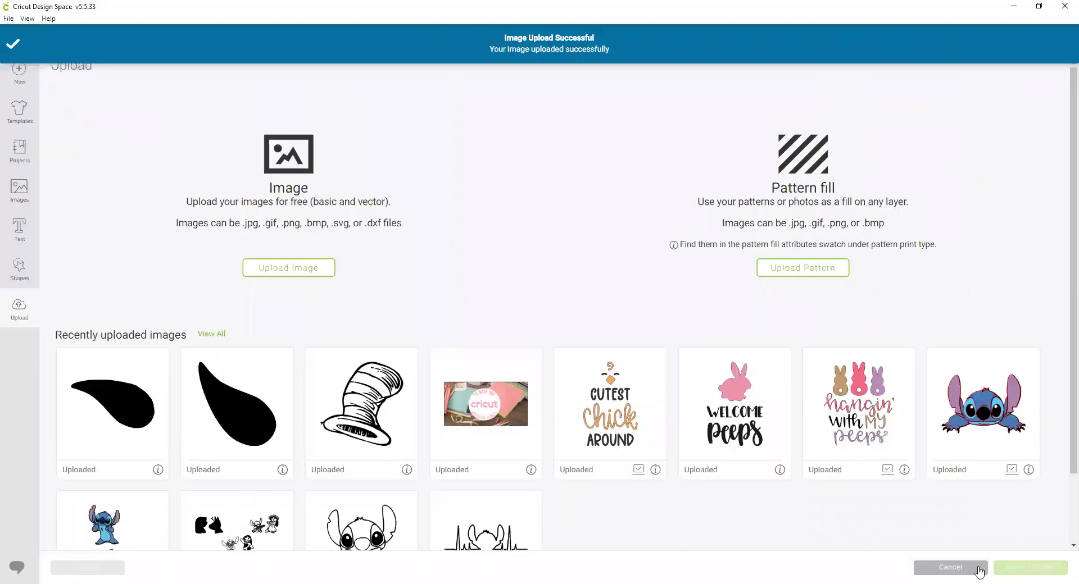
# - Insert the uploaded C3 and A3 petal images into the canvas and move them apart so both shapes can be seen
pyautogui.click(125, 443)
pyautogui.click(197, 440)
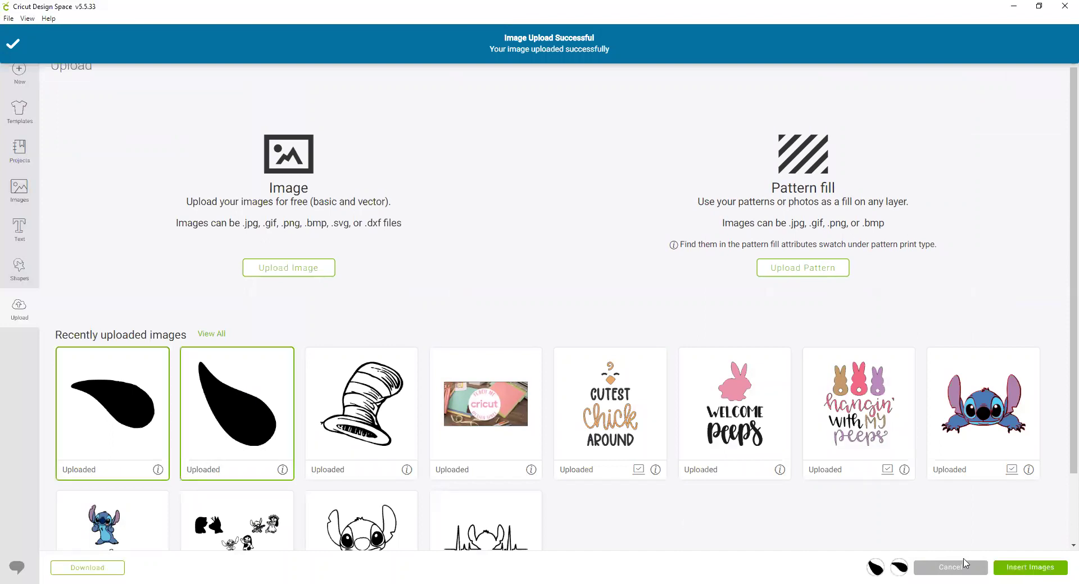
pyautogui.click(1046, 571)
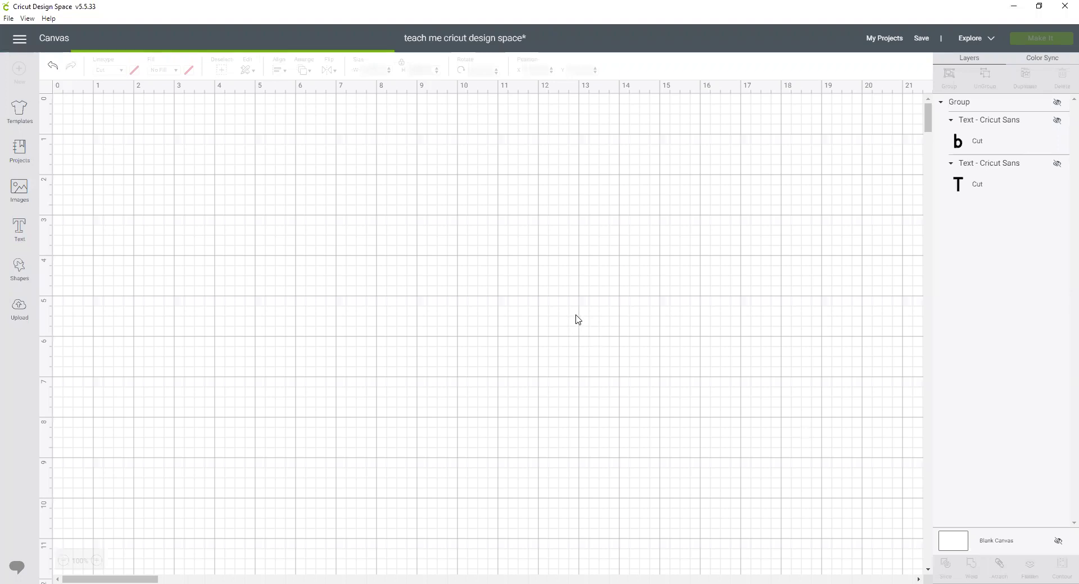
pyautogui.moveTo(181, 257); pyautogui.dragTo(142, 333)
pyautogui.moveTo(141, 191); pyautogui.dragTo(241, 213)
pyautogui.moveTo(185, 315); pyautogui.dragTo(230, 334)
# - Change petal A3's material colour to purple
pyautogui.click(214, 208)
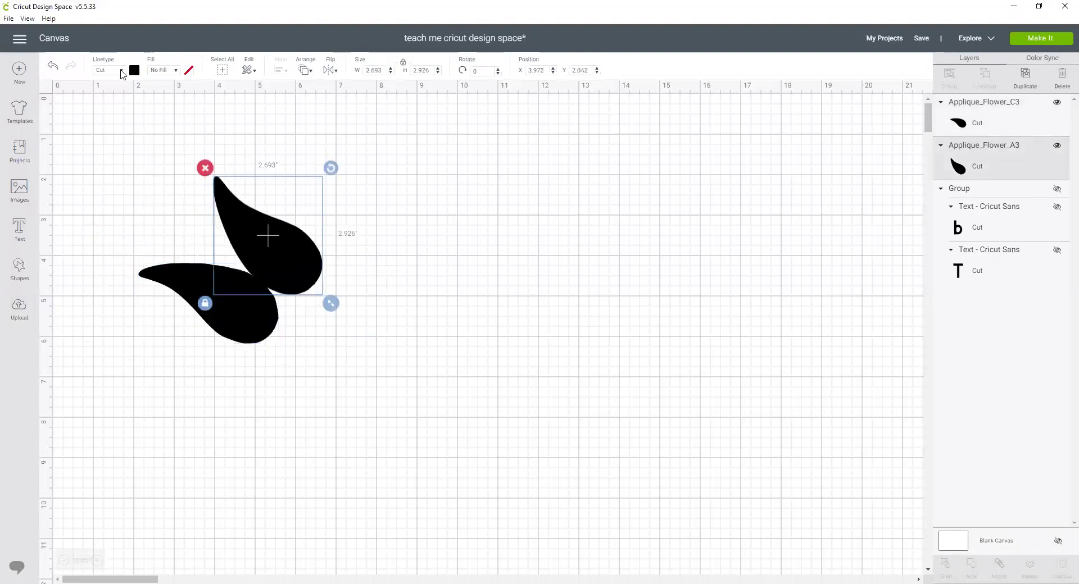
pyautogui.click(134, 70)
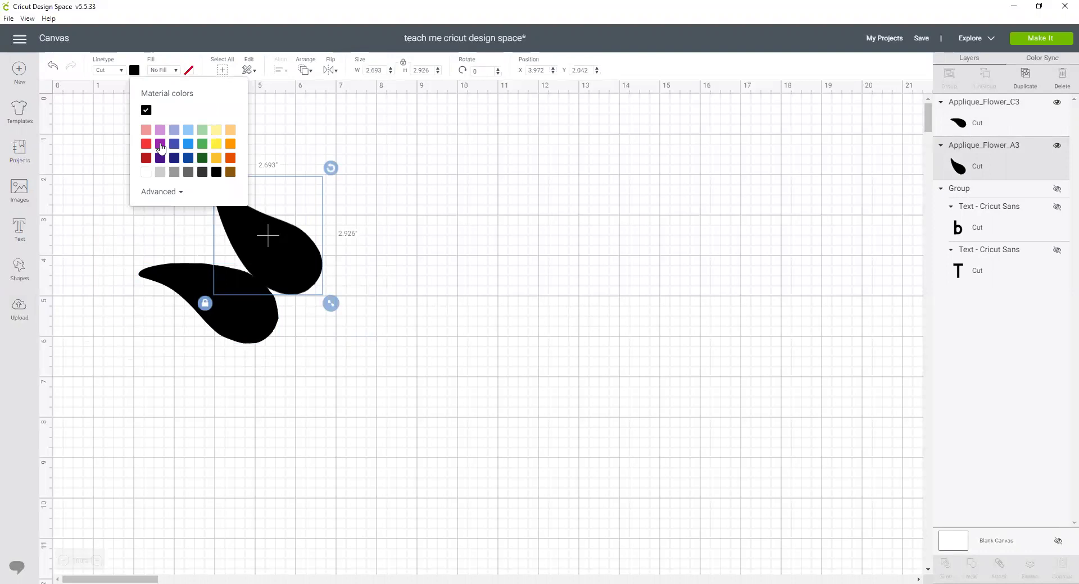
pyautogui.click(160, 144)
# - Change petal C3's material colour to light purple and move the petal so it overlaps the lower part of petal A3
pyautogui.click(184, 299)
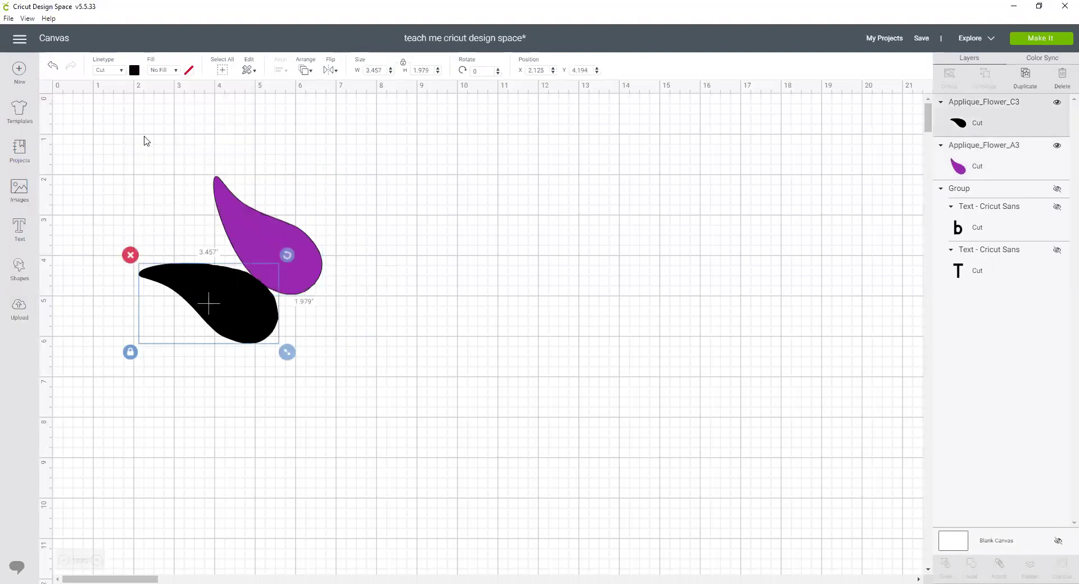
pyautogui.click(134, 70)
pyautogui.click(160, 129)
pyautogui.click(549, 432)
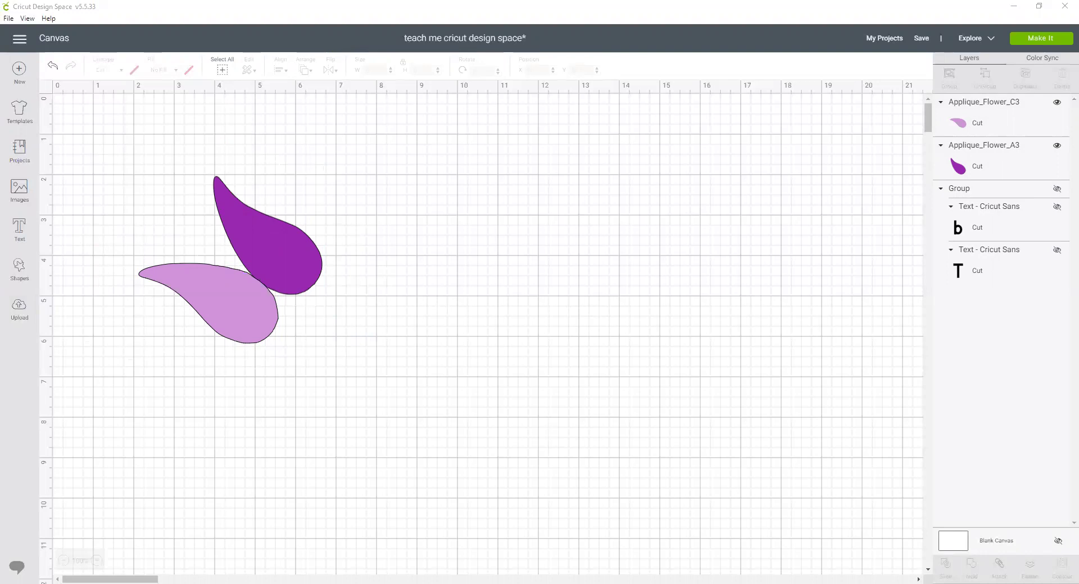
pyautogui.moveTo(240, 331); pyautogui.dragTo(267, 306)
pyautogui.click(480, 362)
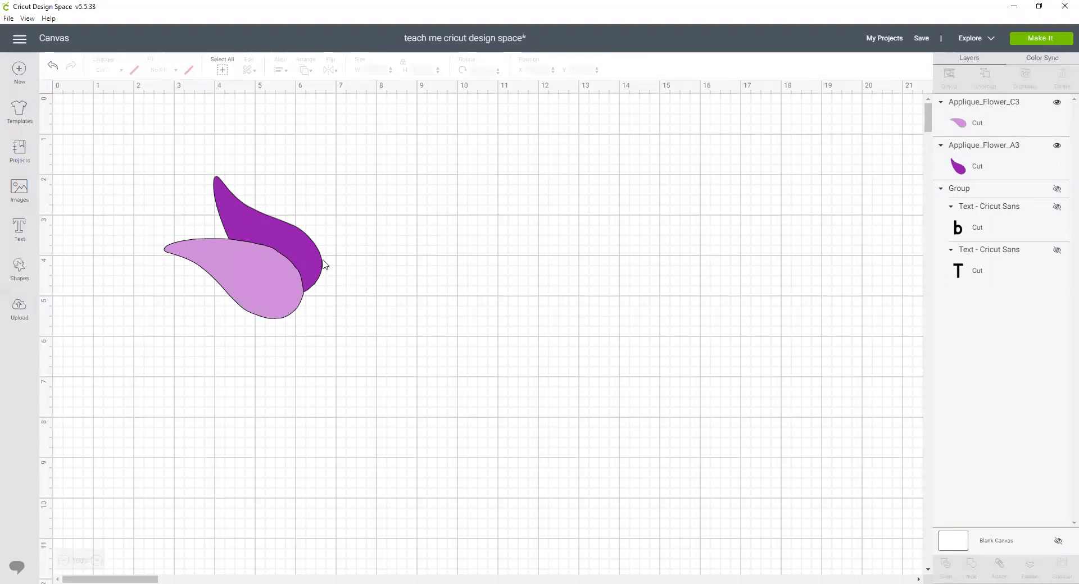
# - Upload Applique_Flower.png from the Applique folder again as a Simple image and proceed to its clean-up
pyautogui.click(19, 309)
pyautogui.click(295, 273)
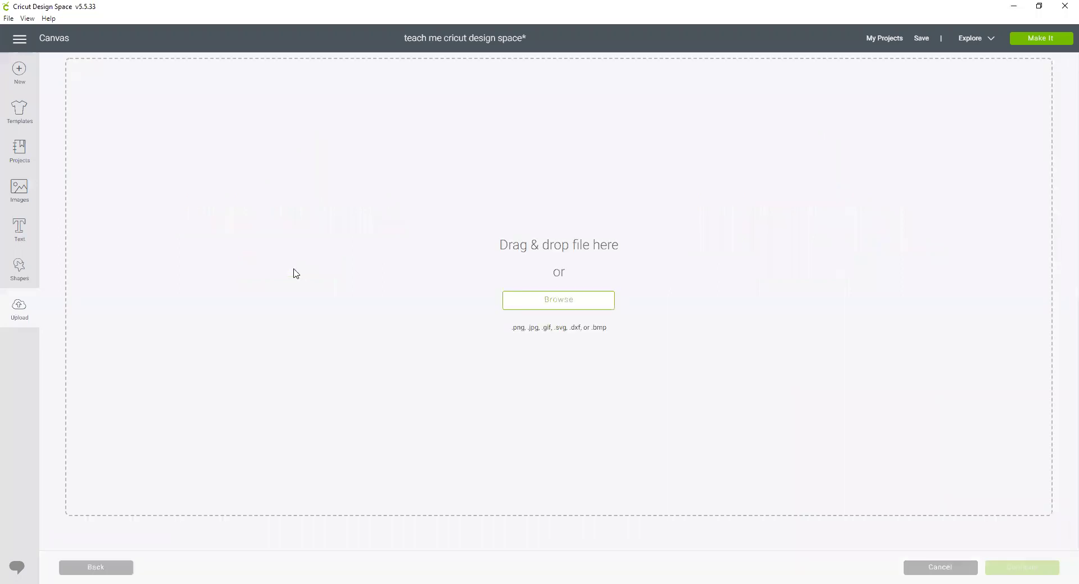
pyautogui.click(536, 302)
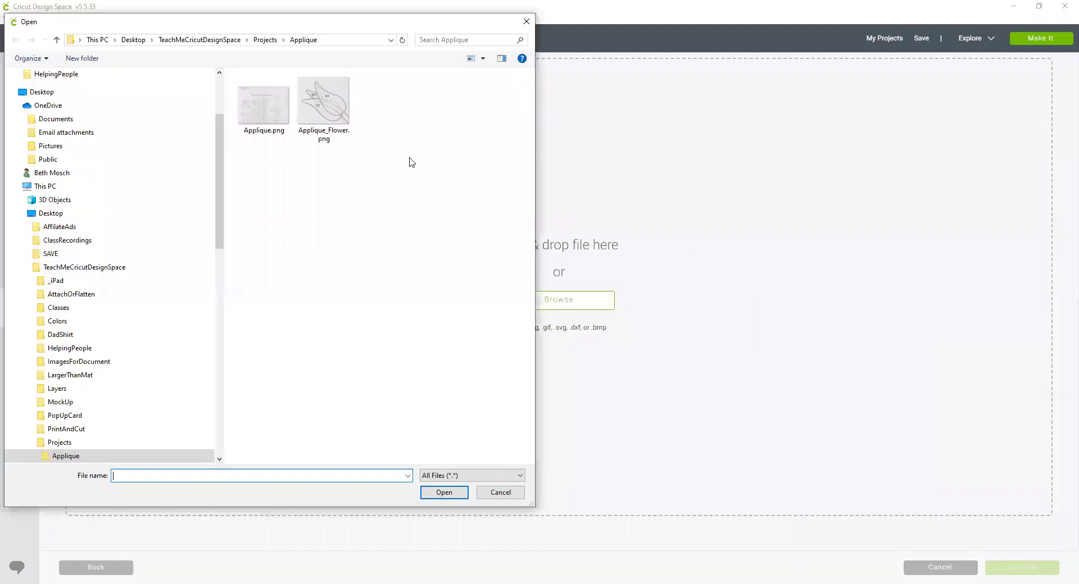
pyautogui.click(314, 105)
pyautogui.press('Return')
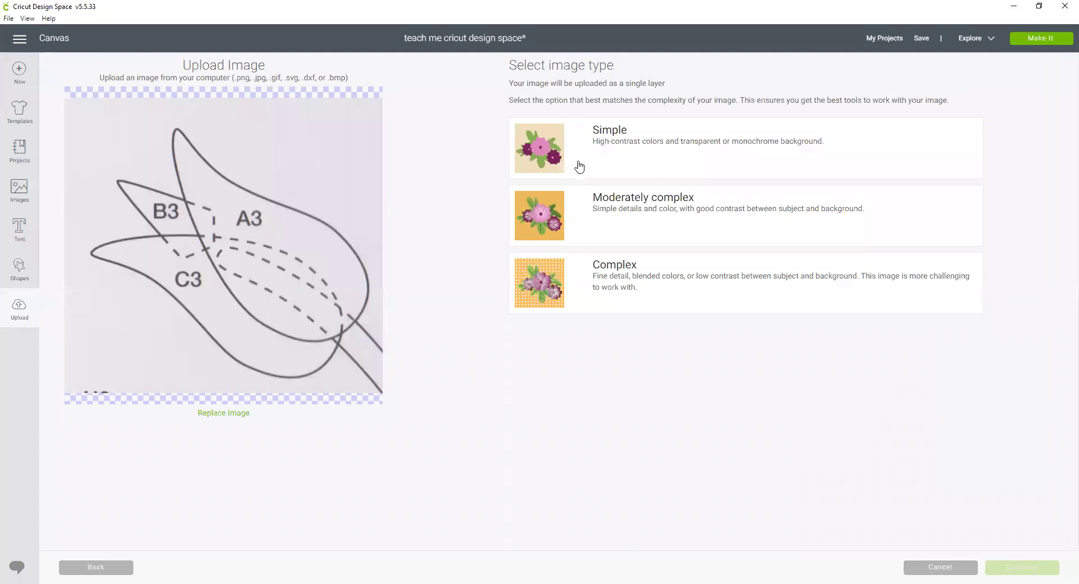
pyautogui.click(580, 167)
pyautogui.click(1022, 568)
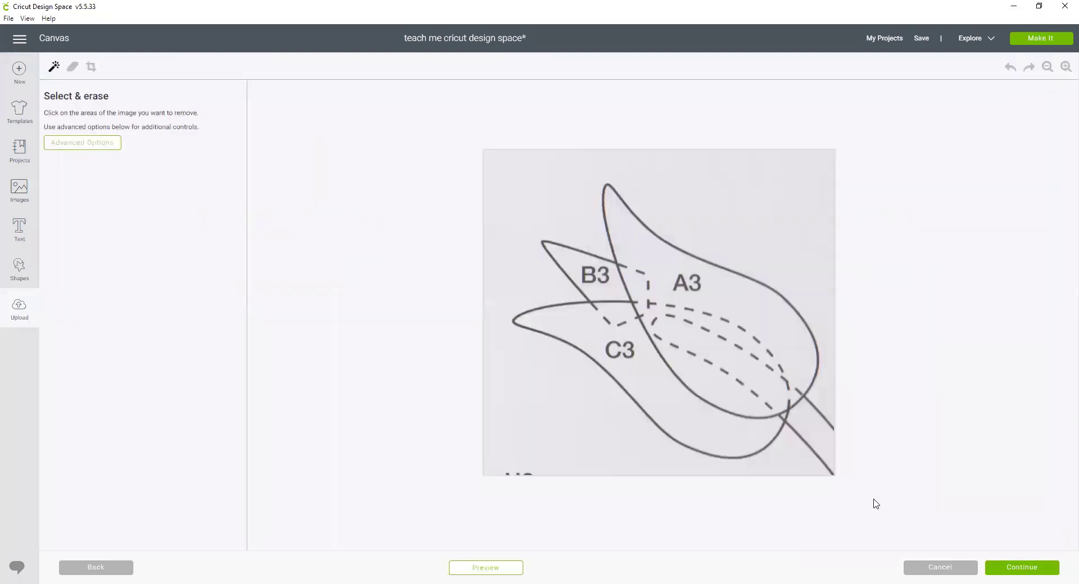
# - Save the unedited pattern as a Print Then Cut image named Applique_Flower and insert it on the canvas beside the petals
pyautogui.click(1023, 568)
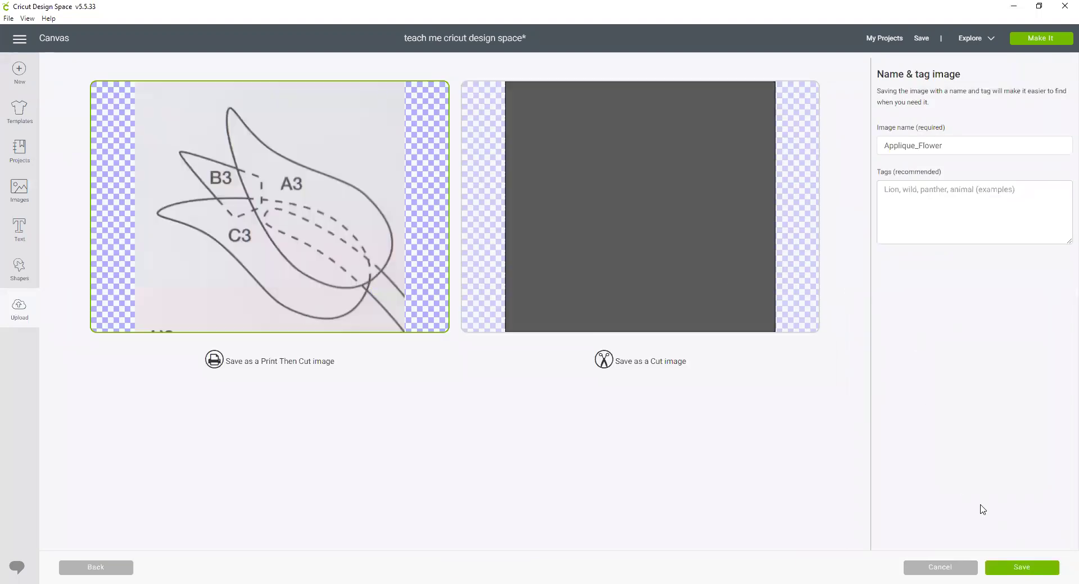
pyautogui.click(1023, 567)
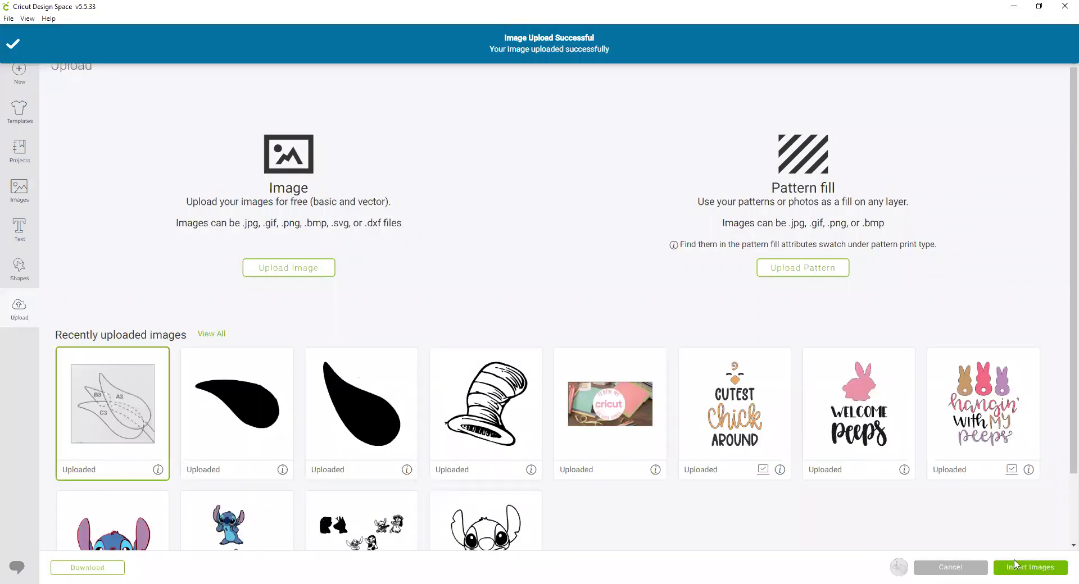
pyautogui.click(1016, 565)
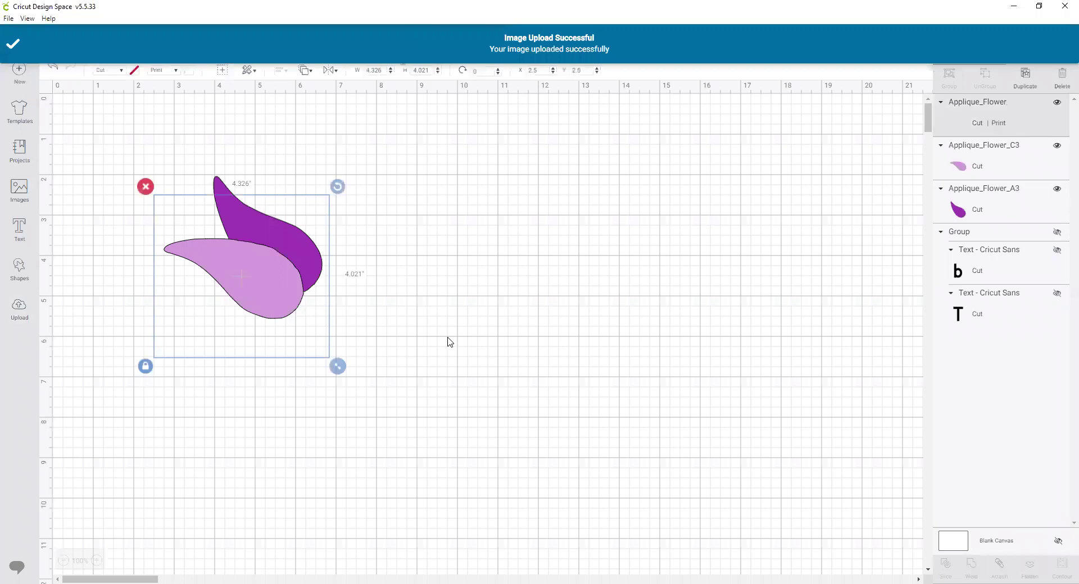
pyautogui.moveTo(365, 325); pyautogui.dragTo(527, 317)
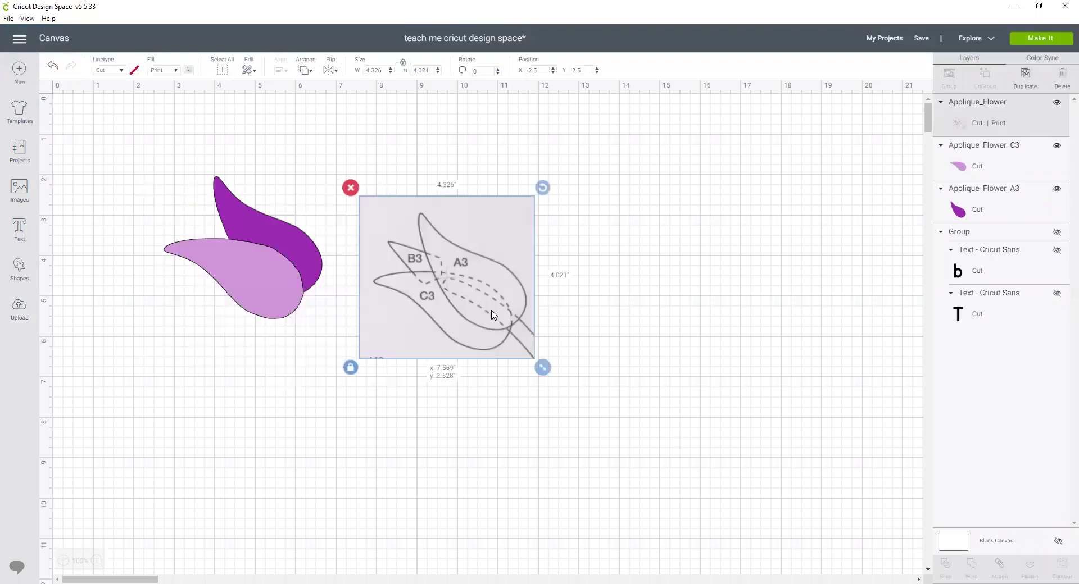
# - Move petal C3 clear, place petal A3 over its outline on the pattern image, and send A3 to the front
pyautogui.click(250, 320)
pyautogui.moveTo(285, 266); pyautogui.dragTo(486, 294)
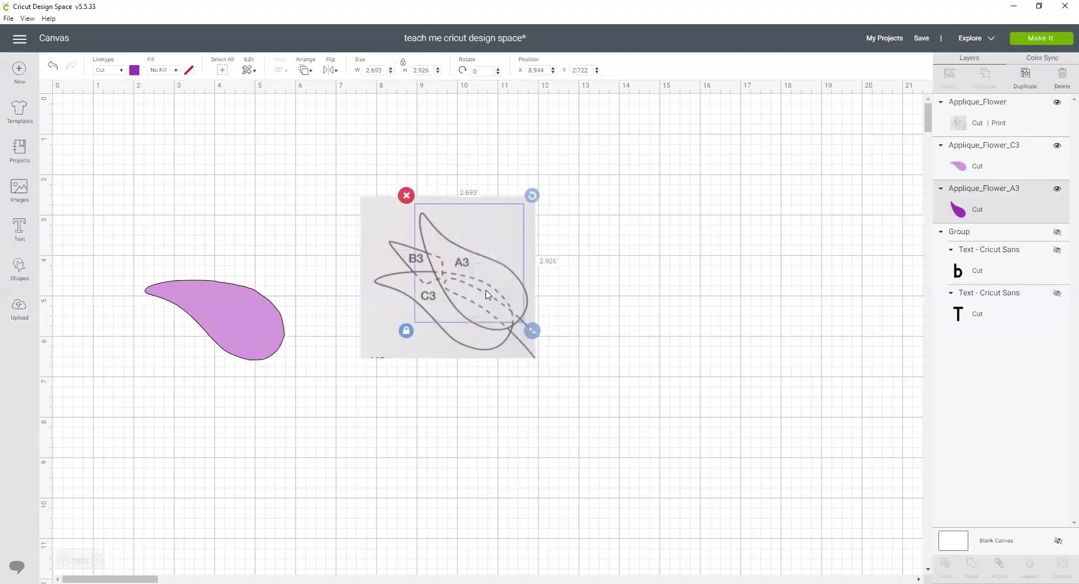
pyautogui.click(305, 69)
pyautogui.click(325, 137)
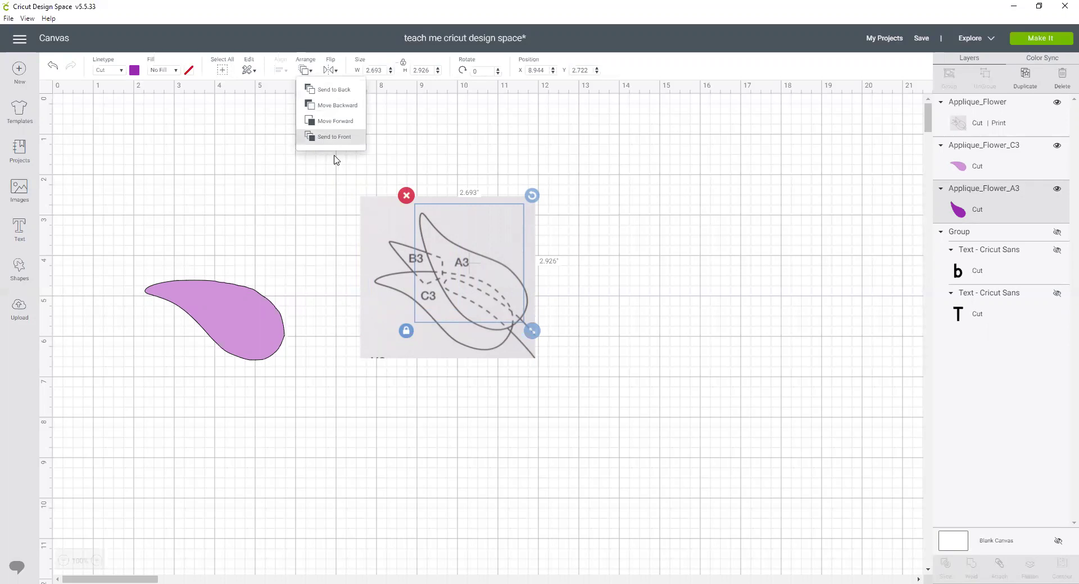
pyautogui.moveTo(493, 289); pyautogui.dragTo(498, 299)
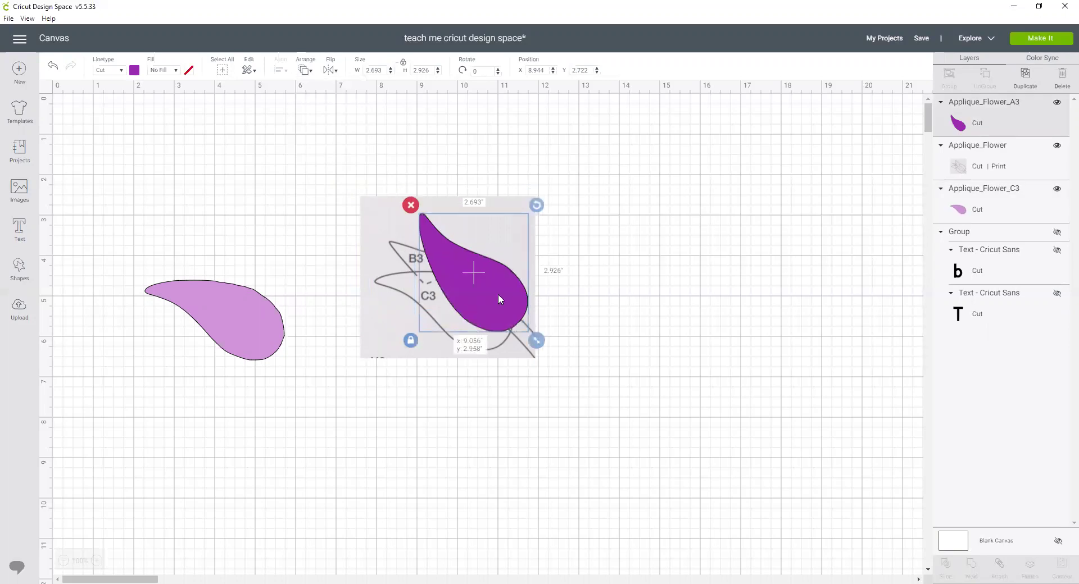
pyautogui.click(576, 487)
pyautogui.moveTo(481, 286)
pyautogui.mouseDown()
pyautogui.moveTo(561, 262)
pyautogui.moveTo(508, 267)
pyautogui.moveTo(481, 285)
pyautogui.mouseUp()
# - Move petal C3 onto the pattern image, send it to the front, and align it with the C3 outline
pyautogui.click(241, 328)
pyautogui.moveTo(275, 327); pyautogui.dragTo(502, 325)
pyautogui.click(308, 69)
pyautogui.click(323, 138)
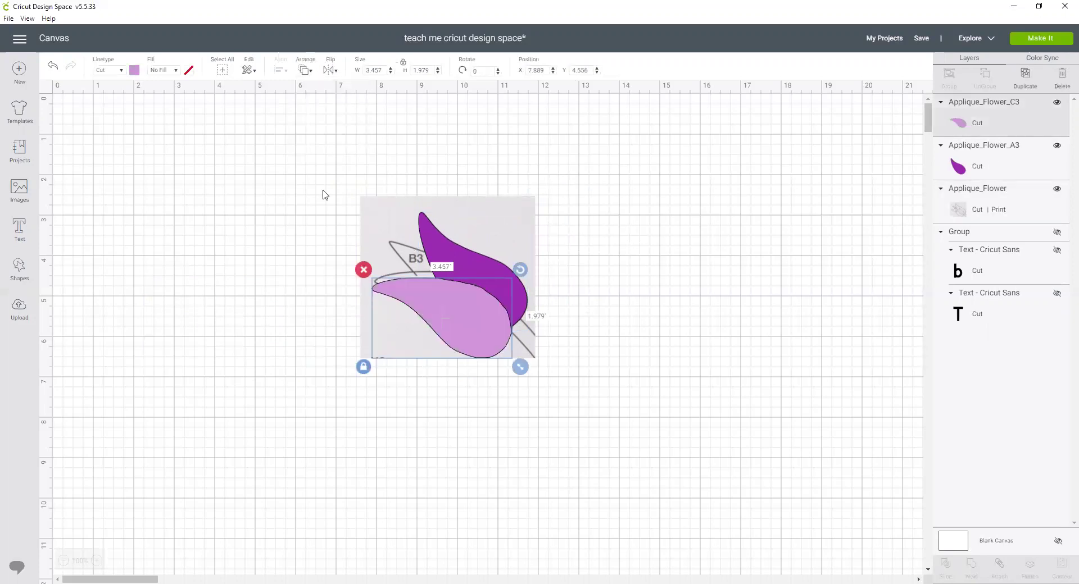
pyautogui.moveTo(452, 316); pyautogui.dragTo(454, 307)
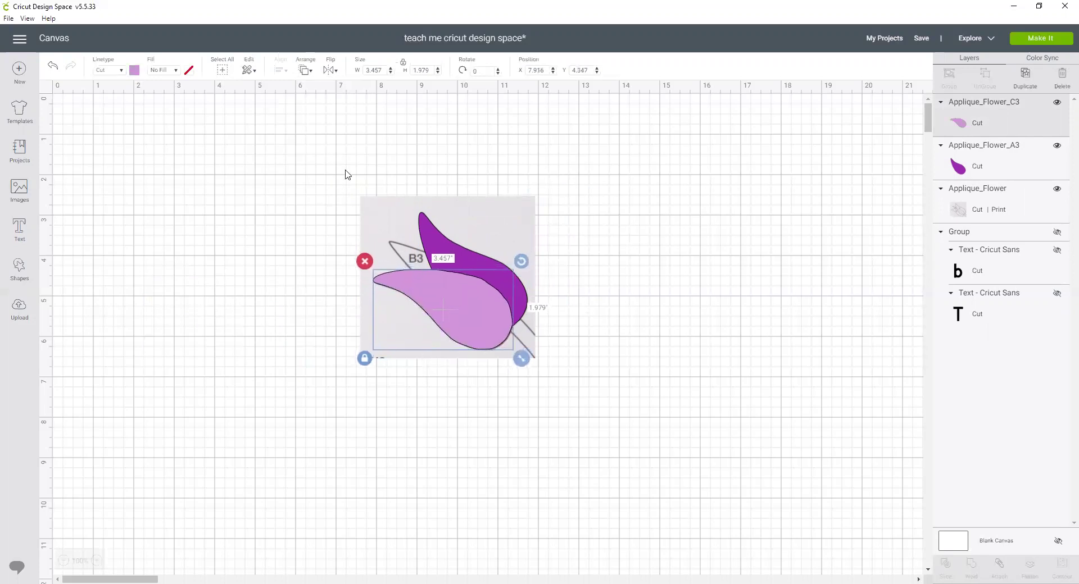
# - Move the pattern image out from under the petals and send petal A3 to the front, above petal C3
pyautogui.click(382, 211)
pyautogui.moveTo(382, 211); pyautogui.dragTo(649, 199)
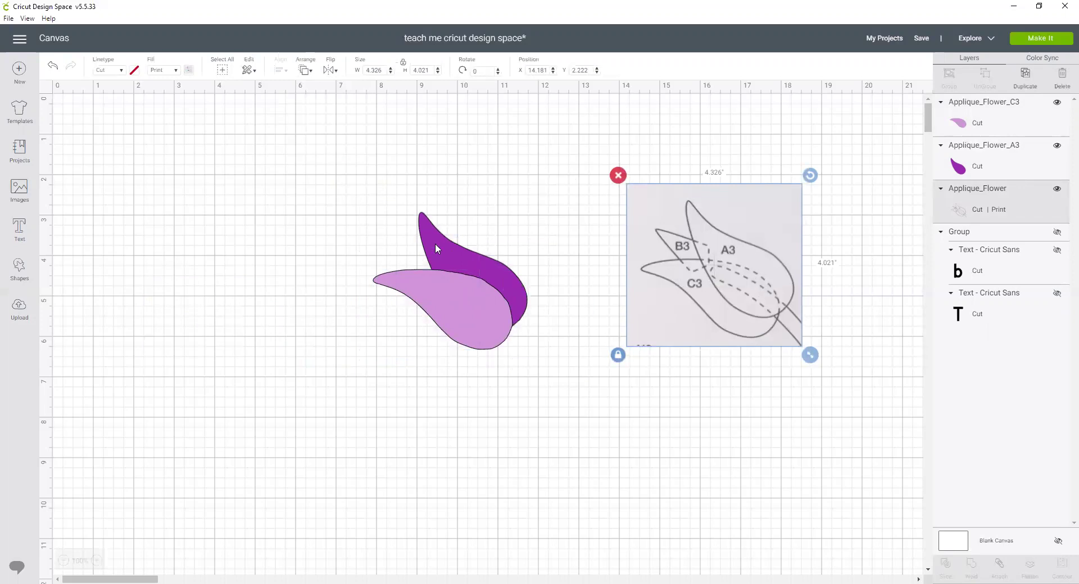
pyautogui.click(431, 228)
pyautogui.click(308, 71)
pyautogui.click(317, 137)
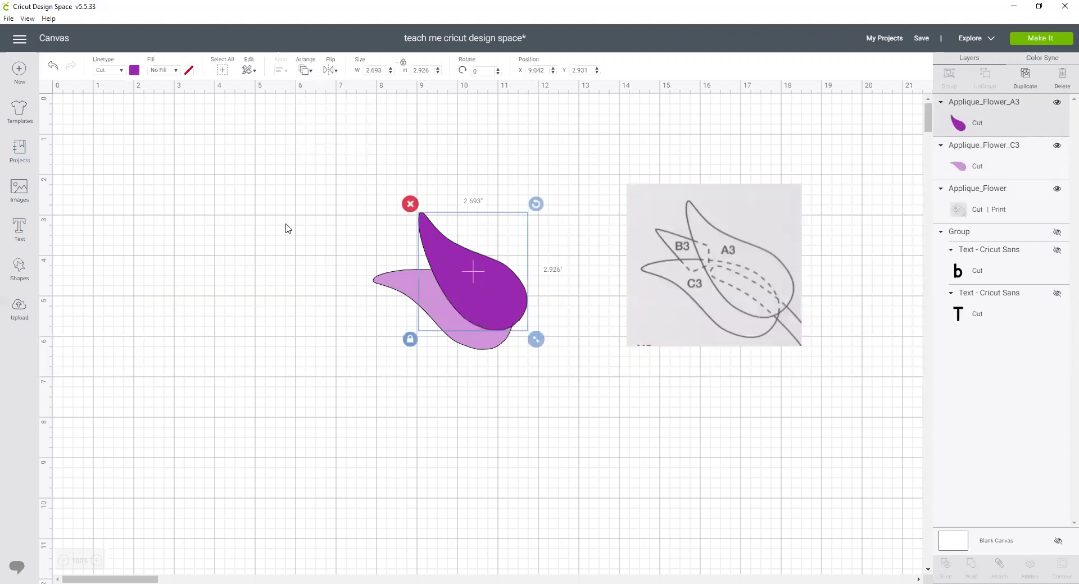
pyautogui.click(286, 358)
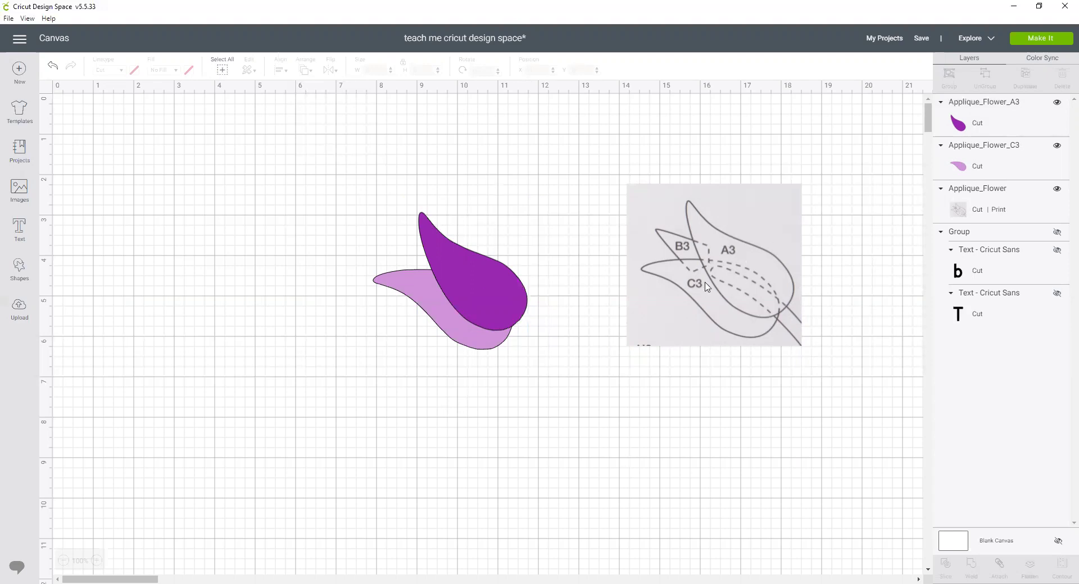
pyautogui.click(465, 271)
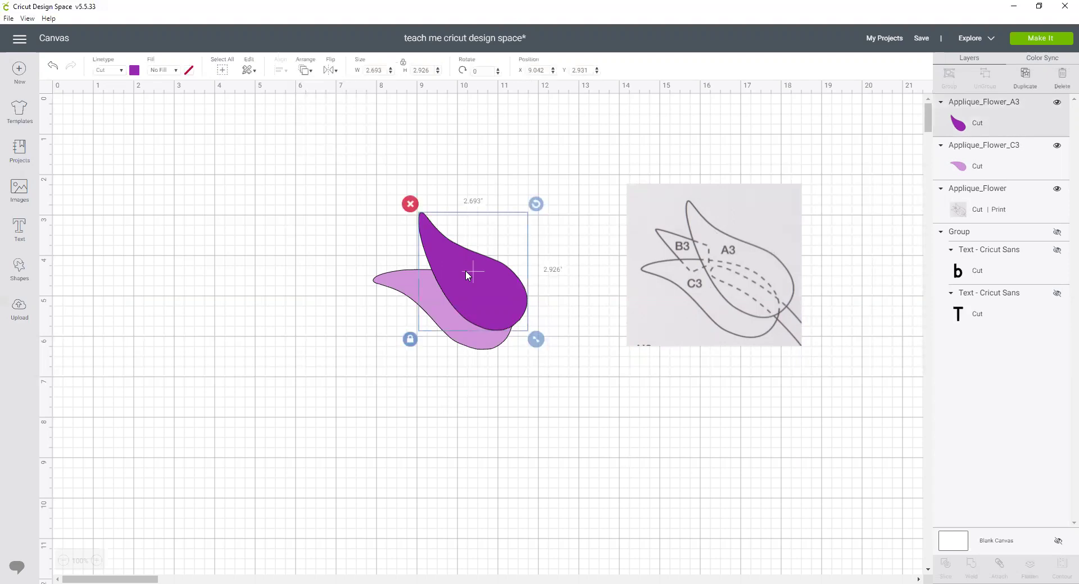
pyautogui.click(319, 210)
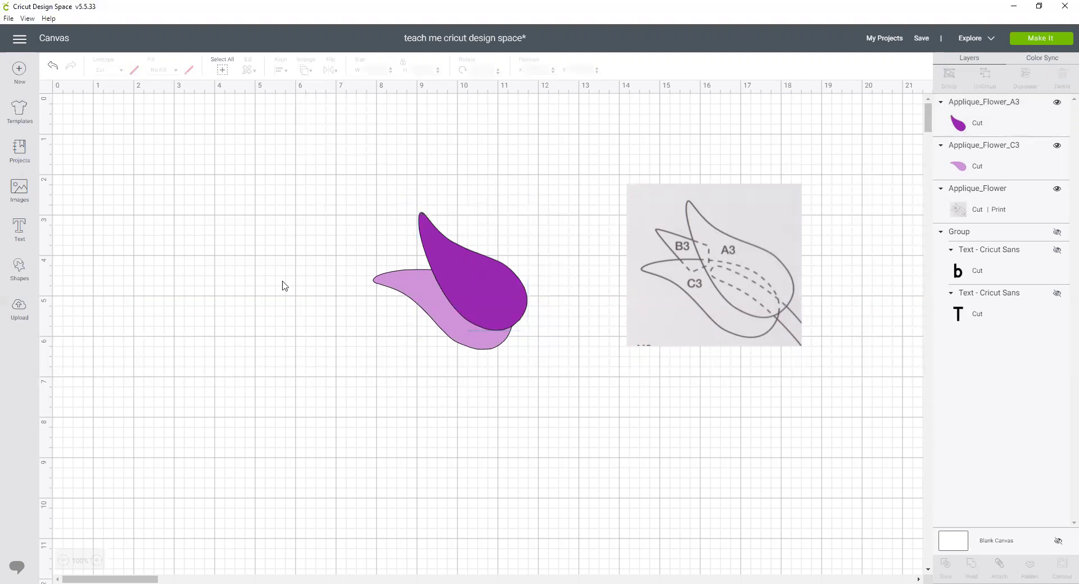